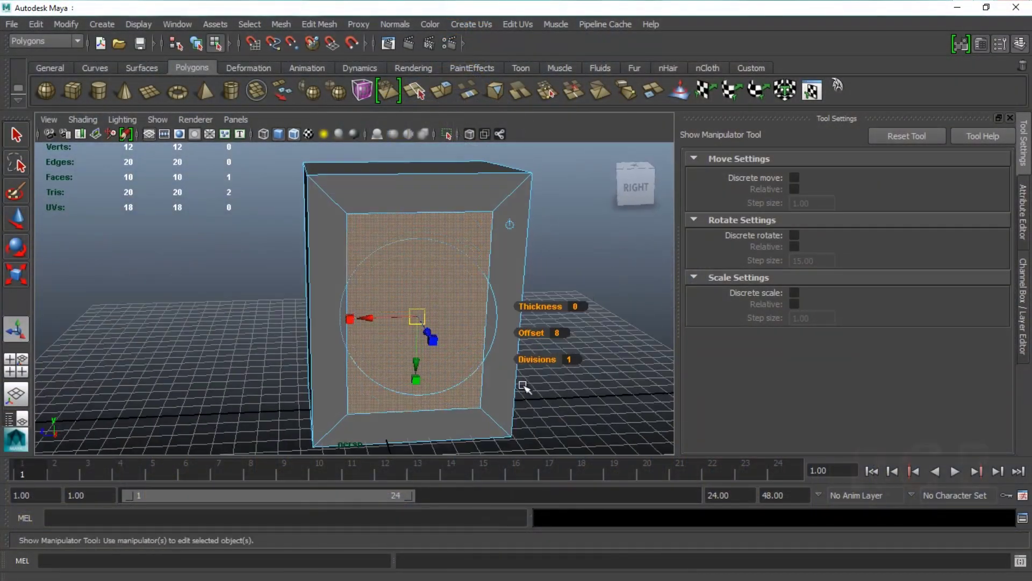
- Scale the extruded front face inward and push it into the cube as a recessed panel
key(r)
mouse_move(417, 320)
alt+mouse_down()
mouse_move(484, 350)
mouse_move(418, 385)
mouse_move(512, 392)
mouse_move(547, 249)
alt+mouse_up()
scroll(461, 312, up, 5)
key(w)
scroll(460, 311, down, 3)
mouse_move(415, 290)
alt+mouse_down()
mouse_move(544, 323)
mouse_move(484, 300)
mouse_move(432, 302)
alt+mouse_up()
scroll(410, 288, up, 4)
scroll(405, 284, down, 1)
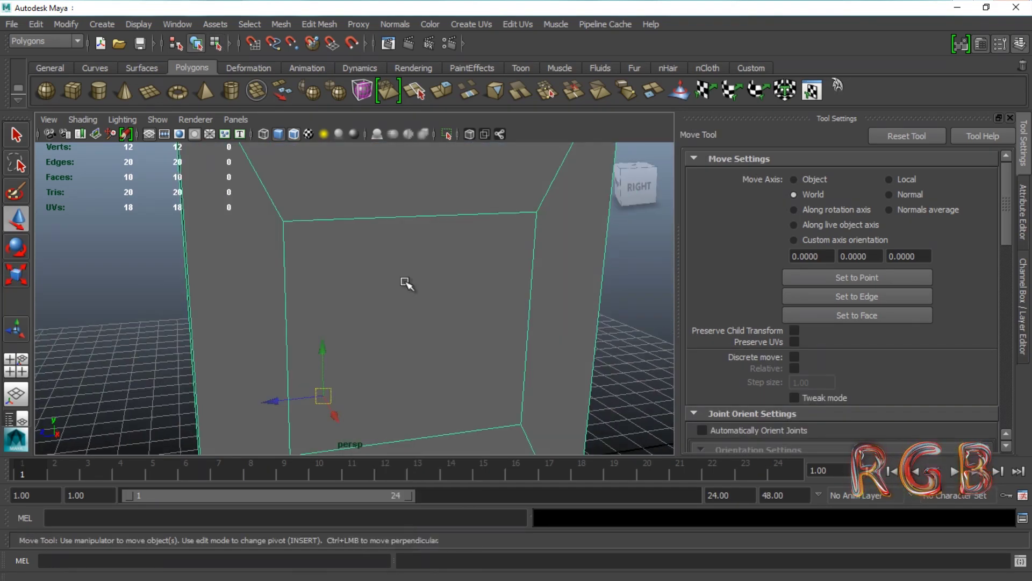
- Insert two horizontal edge loops across the recessed panel and reposition them
shift+right_drag(409, 257, 354, 277)
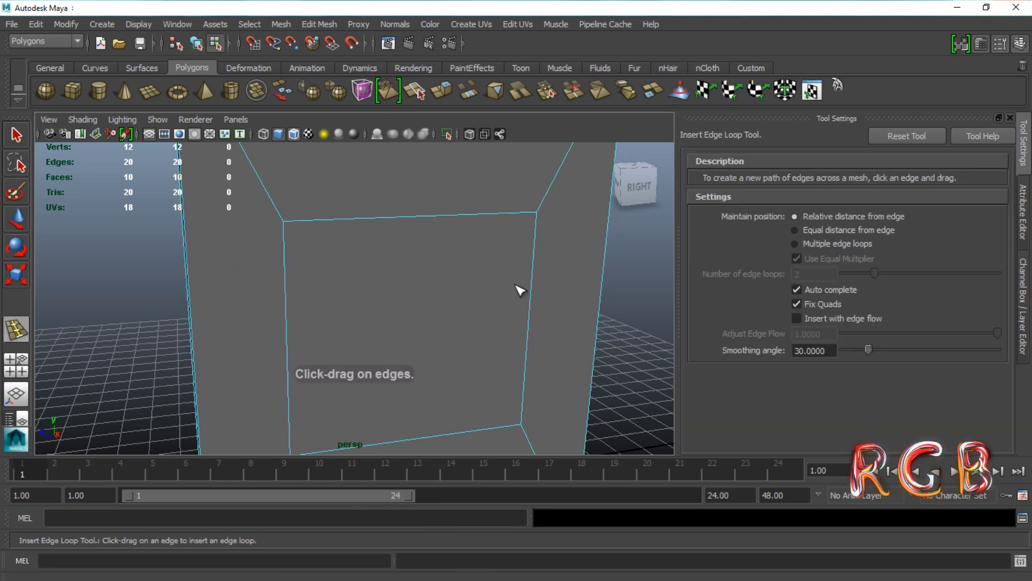
alt+drag(516, 288, 514, 307)
scroll(447, 352, up, 2)
key(w)
scroll(447, 351, down, 3)
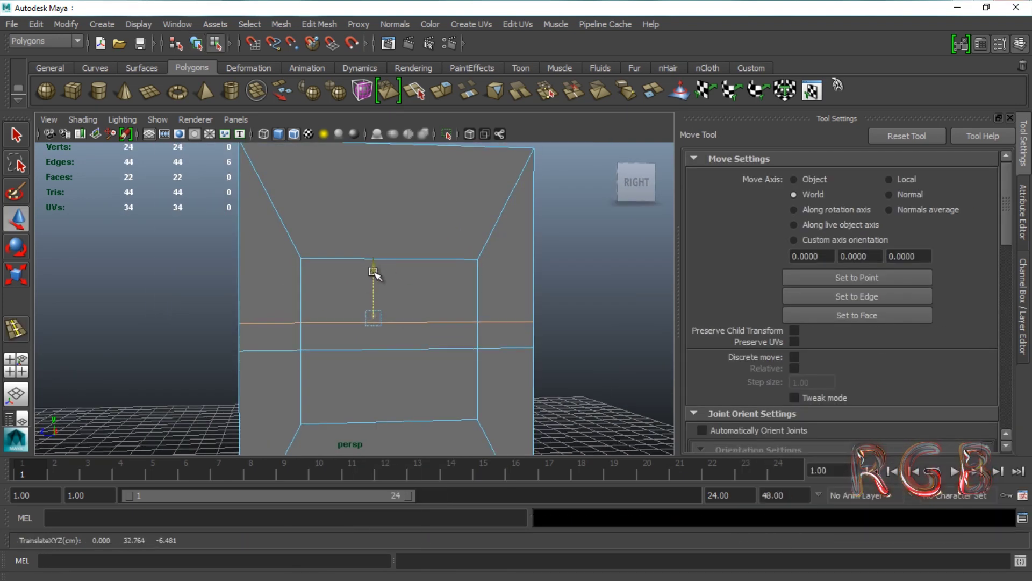
click(428, 254)
click(36, 23)
click(249, 192)
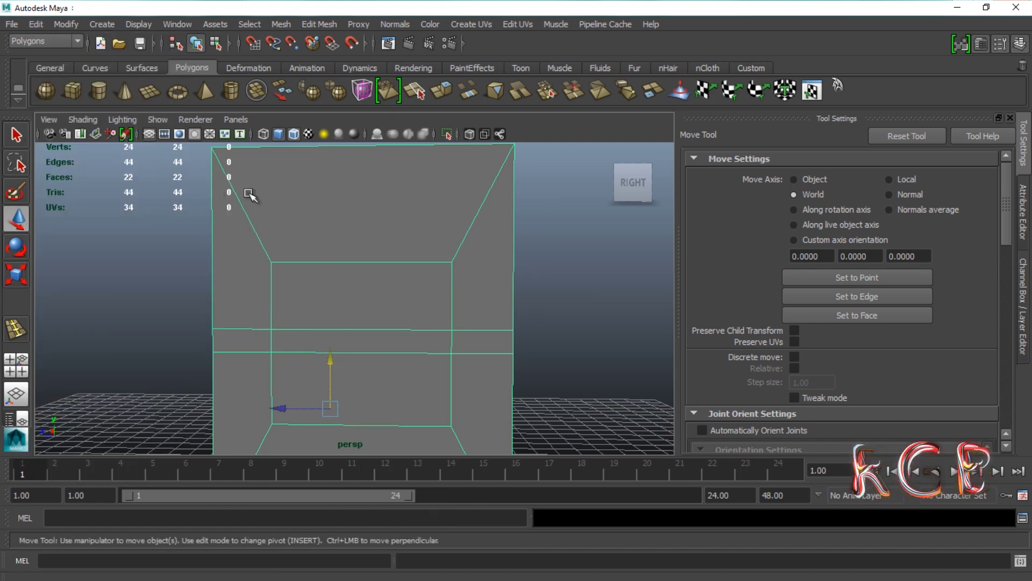
- Insert a vertical edge loop across the panel and scale the loops together
shift+right_drag(323, 262, 288, 276)
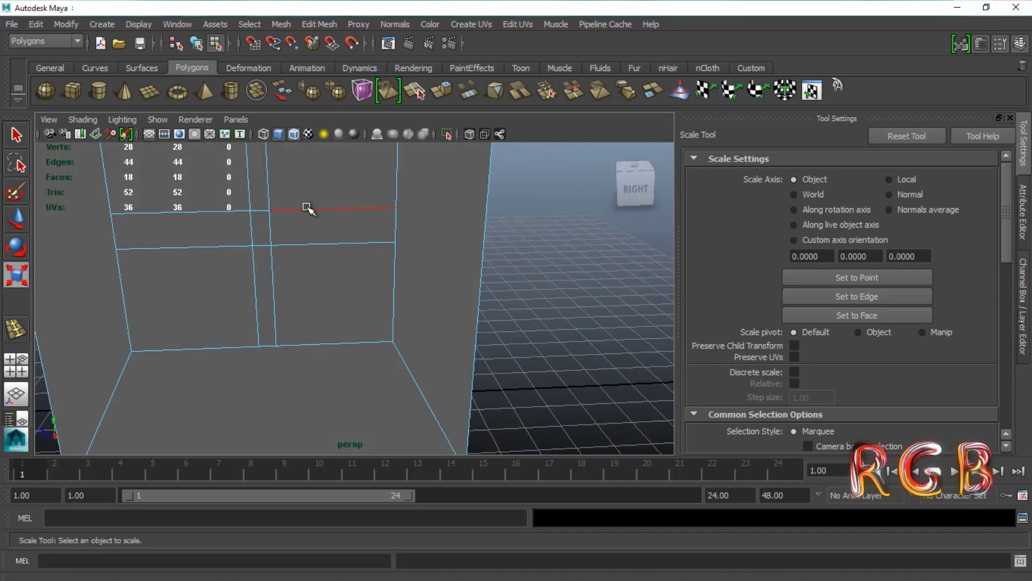
double_click(308, 209)
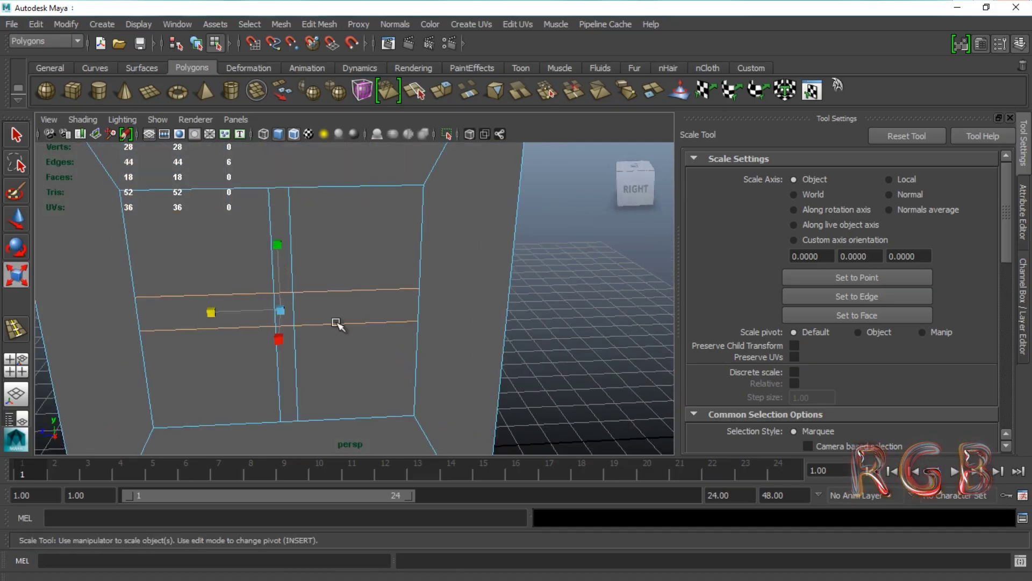
scroll(295, 213, down, 3)
mouse_move(294, 211)
alt+mouse_down()
mouse_move(375, 224)
mouse_move(435, 307)
alt+mouse_up()
key(F8)
scroll(375, 240, up, 3)
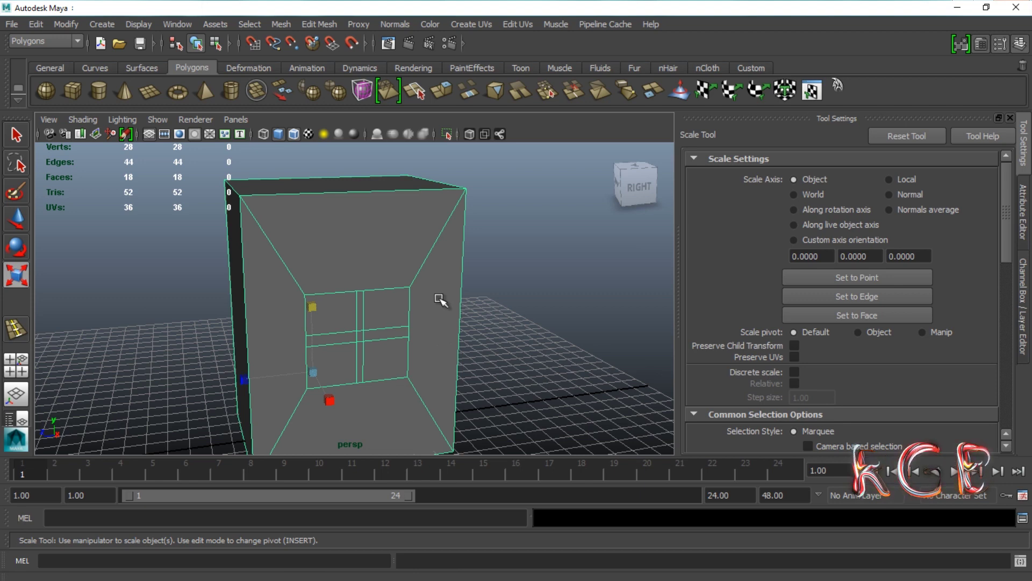
scroll(408, 312, up, 3)
key(w)
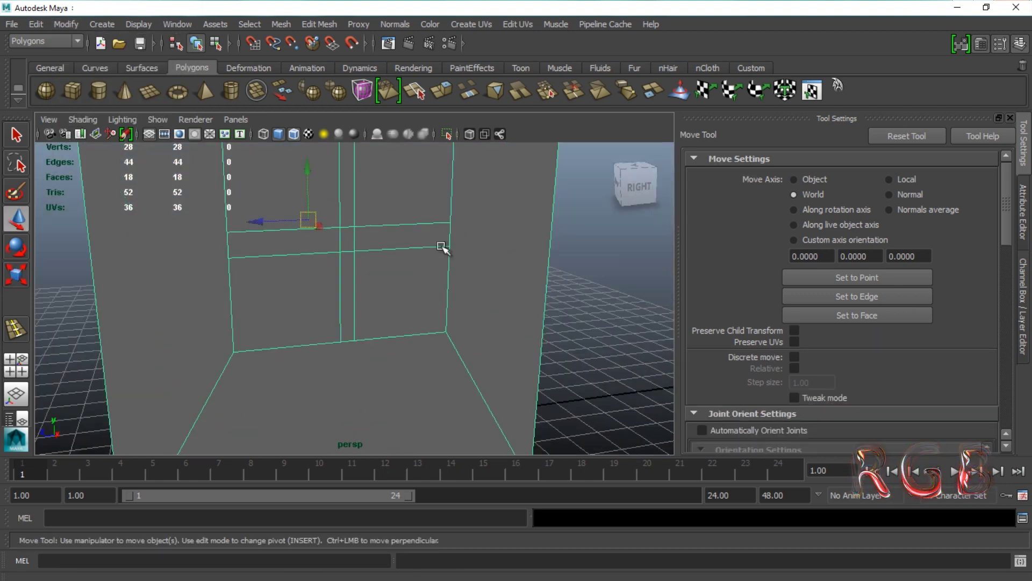
- Extrude the four window pane faces and push them inward as sunken panes
key(F11)
click(349, 312)
shift+click(426, 392)
alt+drag(426, 392, 491, 281)
key(ctrl+e)
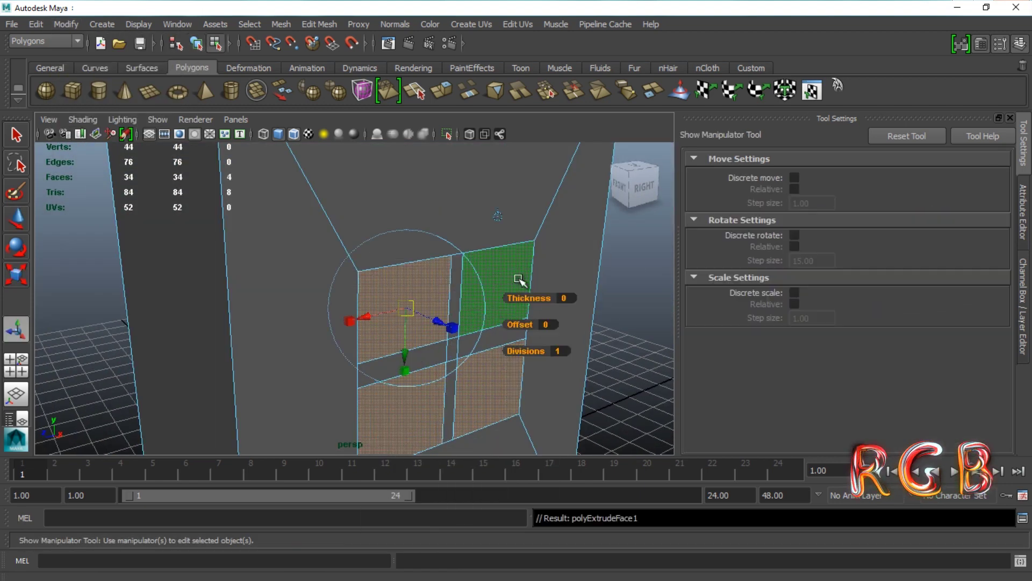
key(w)
drag(486, 360, 511, 370)
click(642, 187)
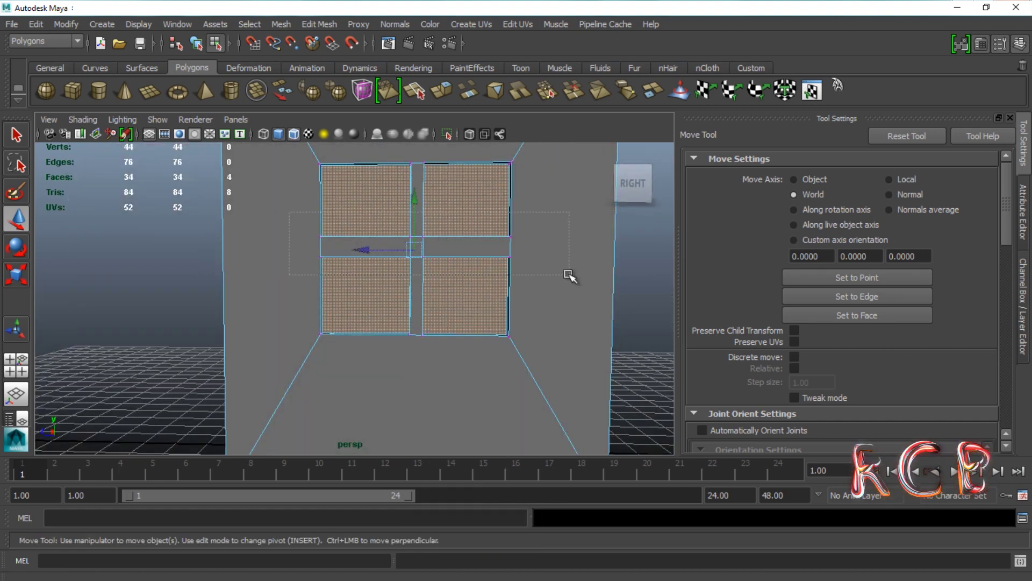
- Scale the middle band's vertices into a thin cross frame, then extrude the front wall face for the door
key(F9)
drag(569, 276, 301, 225)
key(r)
drag(387, 268, 467, 291)
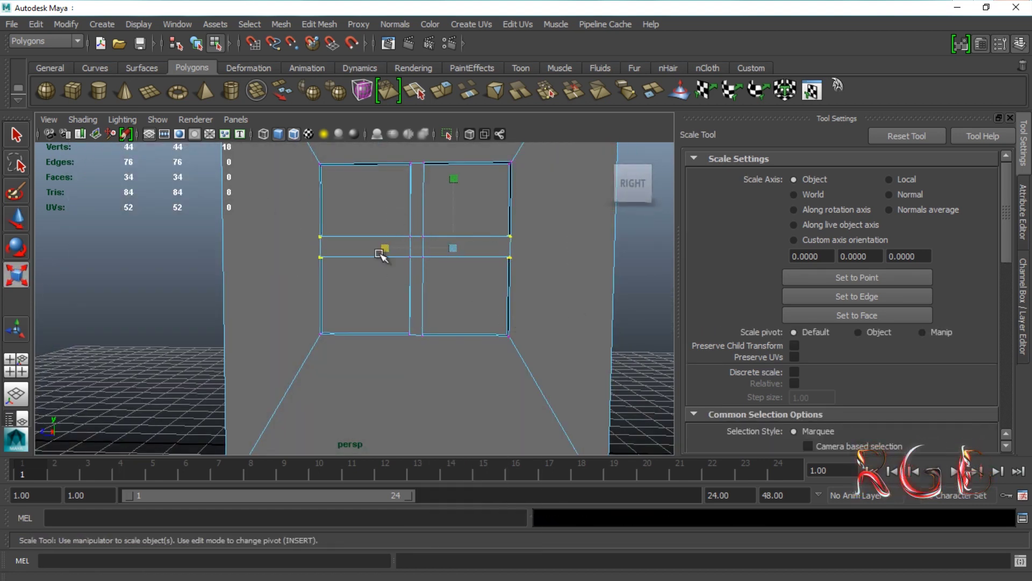
click(350, 349)
shift+right_drag(350, 291, 350, 323)
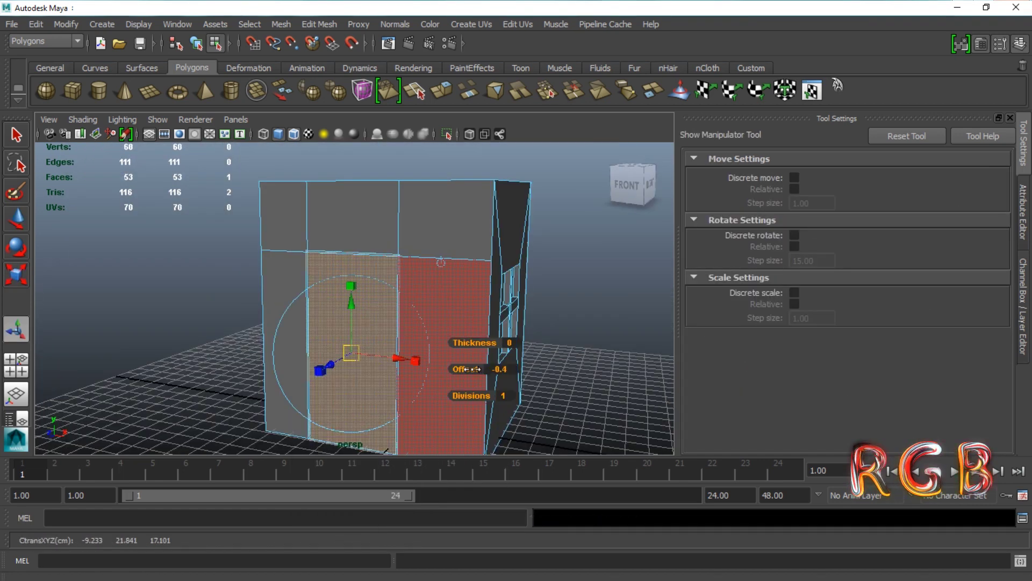
- Push the door face into the front wall to form a recessed doorway
alt+drag(518, 307, 557, 383)
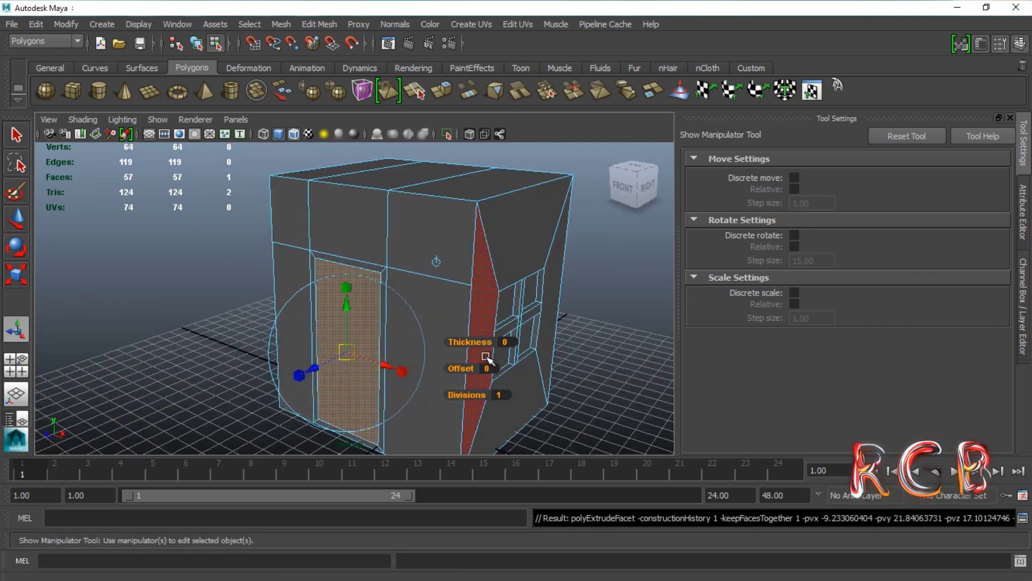
key(w)
drag(315, 369, 333, 360)
mouse_move(333, 360)
alt+mouse_down()
mouse_move(477, 376)
mouse_move(346, 362)
mouse_move(409, 333)
alt+mouse_up()
key(Delete)
key(ctrl+z)
- Add supporting edge loops around the building, including the side wall and base, and delete unwanted edges
shift+right_drag(397, 334, 401, 358)
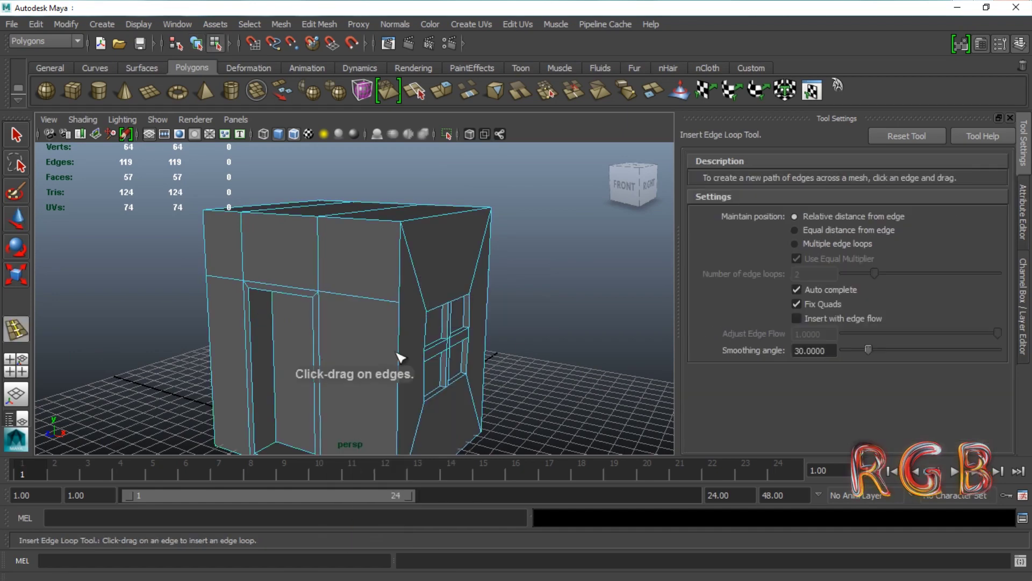
mouse_move(399, 357)
mouse_down()
mouse_move(399, 290)
mouse_move(525, 240)
mouse_up()
shift+right_drag(387, 226, 460, 206)
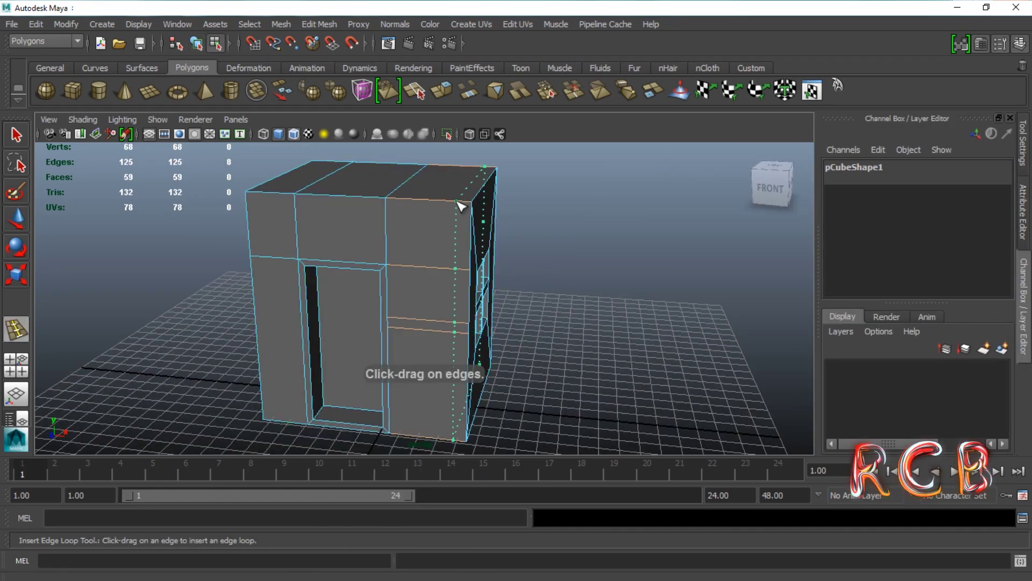
click(461, 206)
key(w)
mouse_move(502, 301)
alt+mouse_down()
mouse_move(472, 301)
mouse_move(568, 348)
alt+mouse_up()
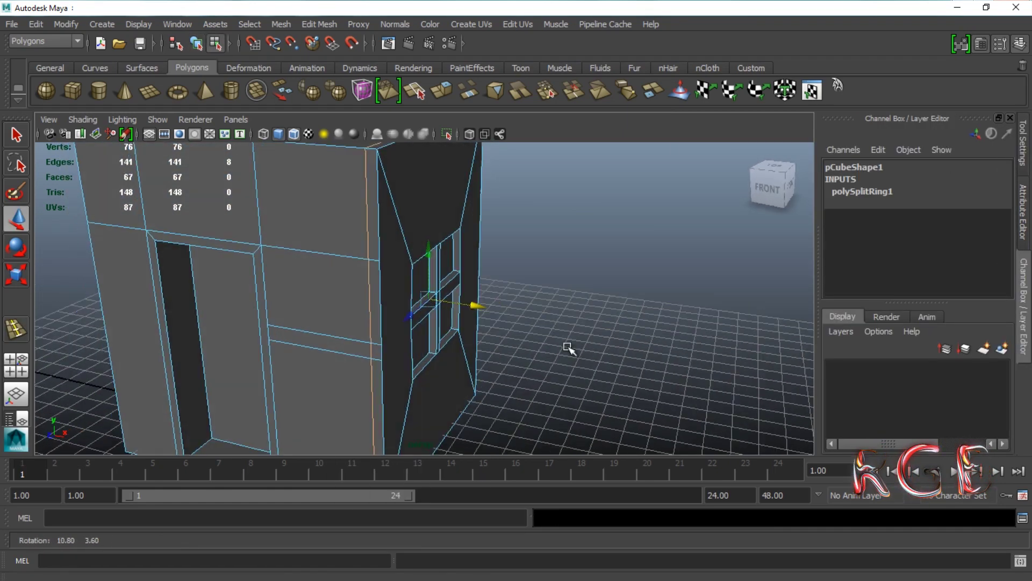
alt+right_drag(569, 349, 396, 284)
key(Delete)
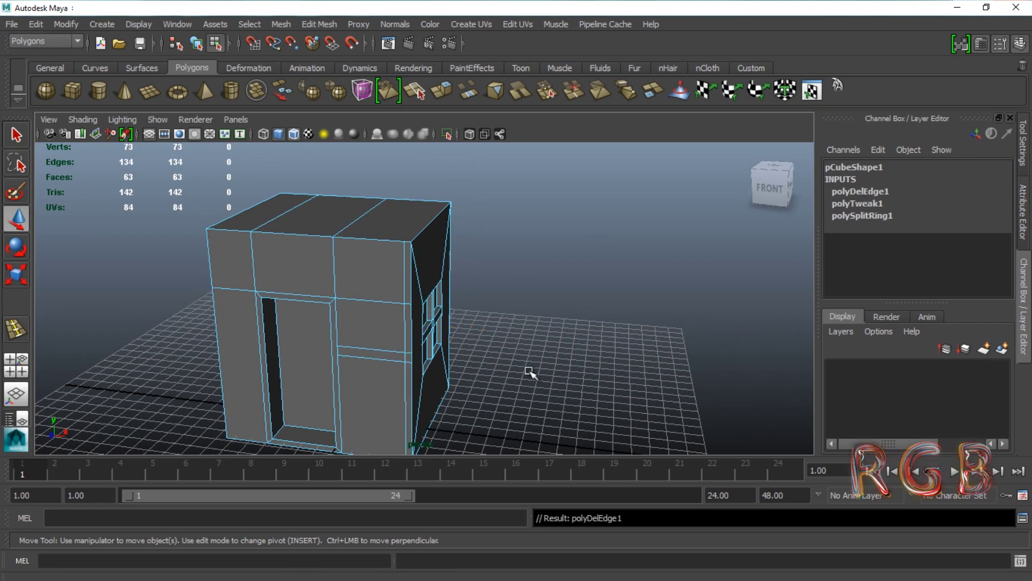
mouse_move(528, 369)
alt+mouse_down()
mouse_move(615, 417)
mouse_move(341, 398)
mouse_move(392, 319)
mouse_move(540, 359)
alt+mouse_up()
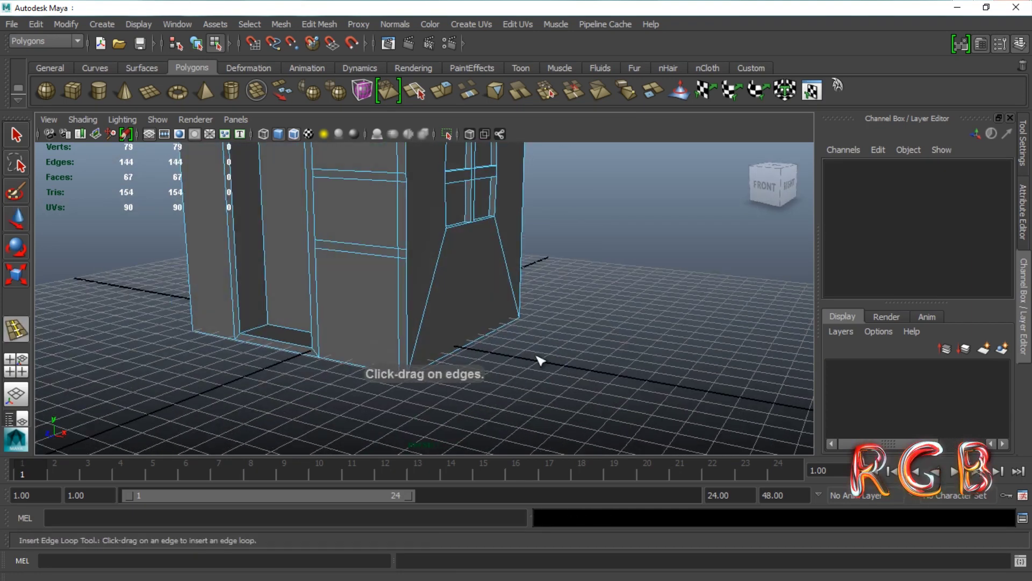
mouse_move(511, 323)
alt+mouse_down()
mouse_move(426, 315)
mouse_move(361, 337)
mouse_move(511, 350)
mouse_move(426, 334)
mouse_move(502, 322)
mouse_move(457, 327)
alt+mouse_up()
- Build a step box at the doorway and stack a duplicate on top of it
key(w)
mouse_move(337, 274)
mouse_down()
mouse_move(498, 360)
mouse_move(529, 301)
mouse_up()
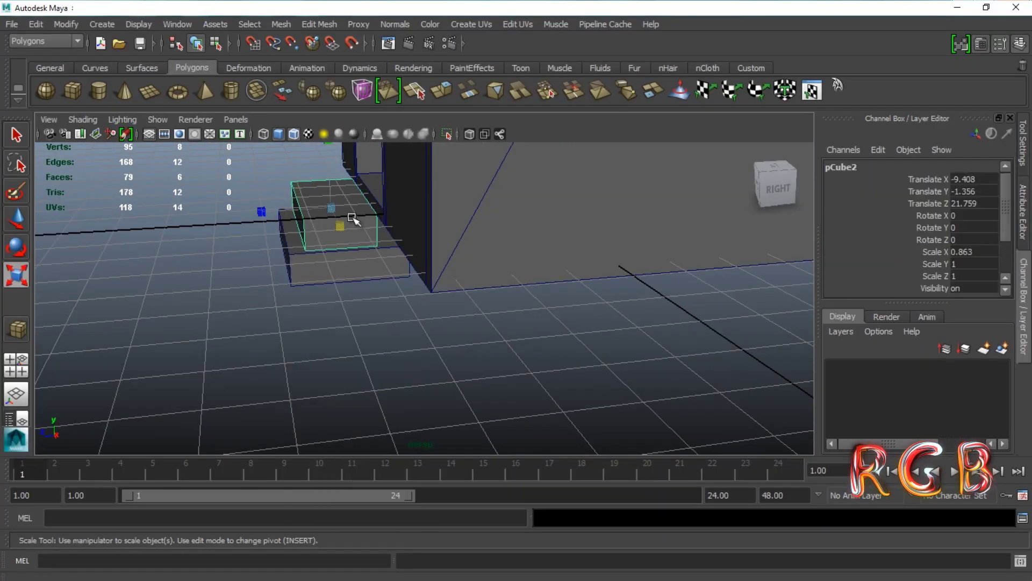
right_drag(346, 226, 346, 250)
click(442, 302)
key(r)
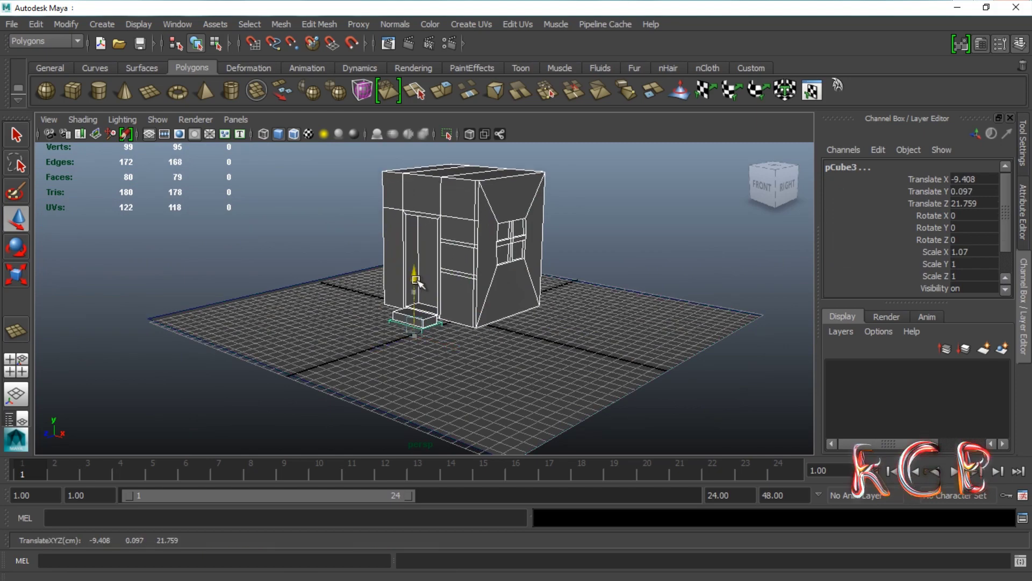
key(f)
mouse_move(387, 323)
mouse_down()
mouse_move(382, 263)
mouse_move(536, 352)
mouse_up()
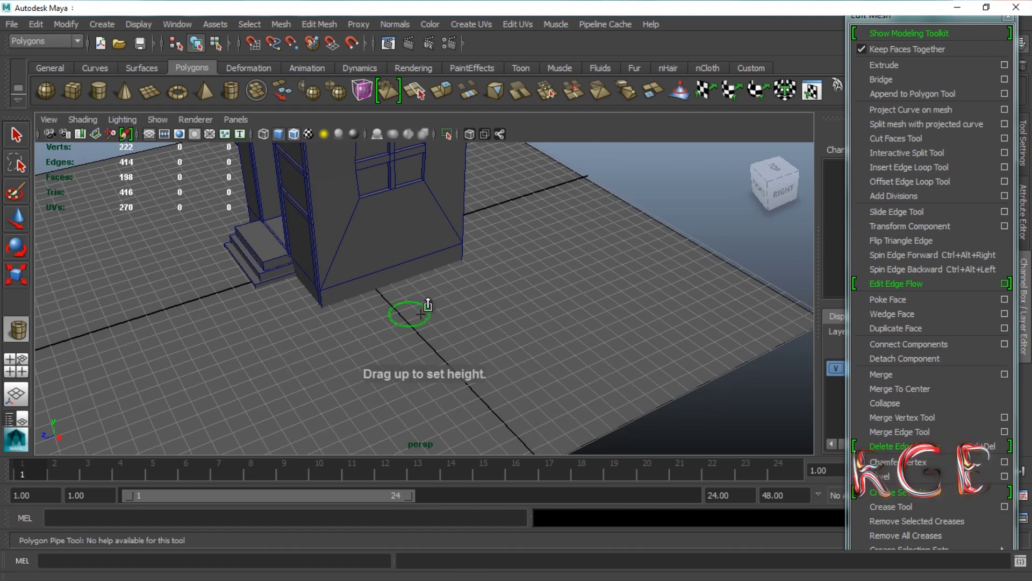
- Shape a pipe ring into a half-pipe arch on the side wall and add the overhanging roof slab
drag(428, 305, 417, 269)
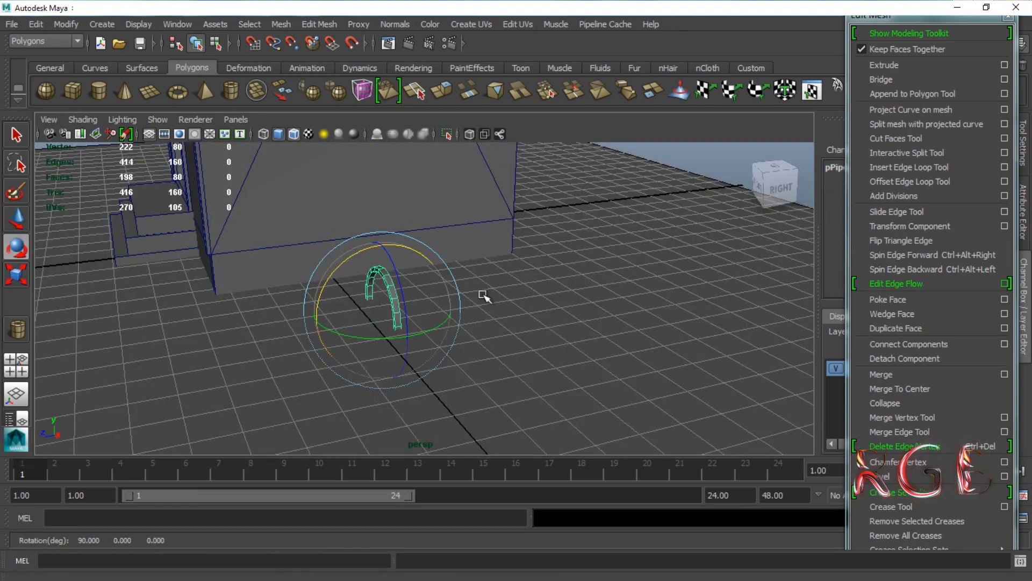
key(space)
key(space)
key(space)
key(space)
key(space)
key(space)
key(space)
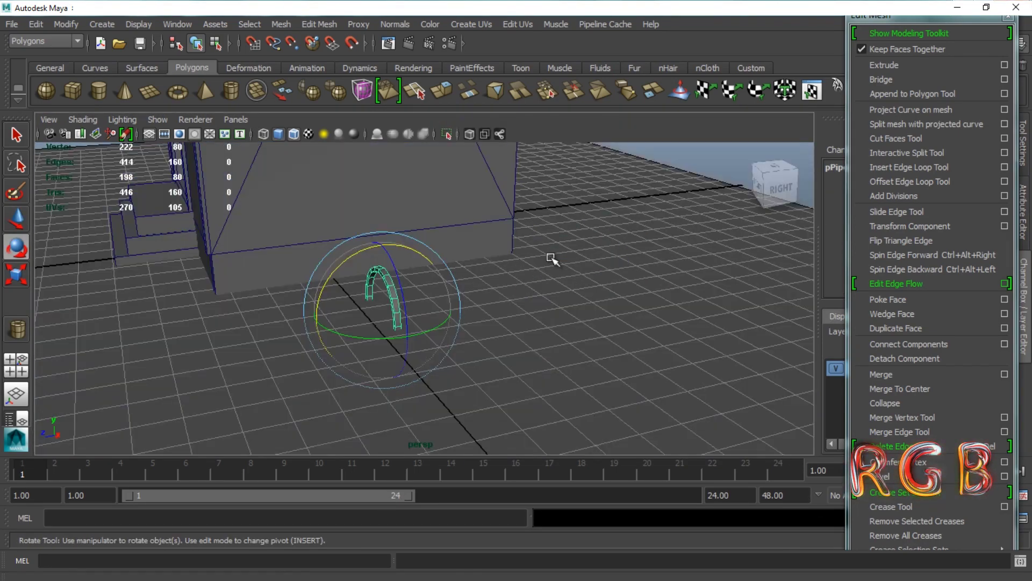
key(w)
mouse_move(550, 258)
alt+mouse_down()
mouse_move(341, 279)
mouse_move(396, 262)
alt+mouse_up()
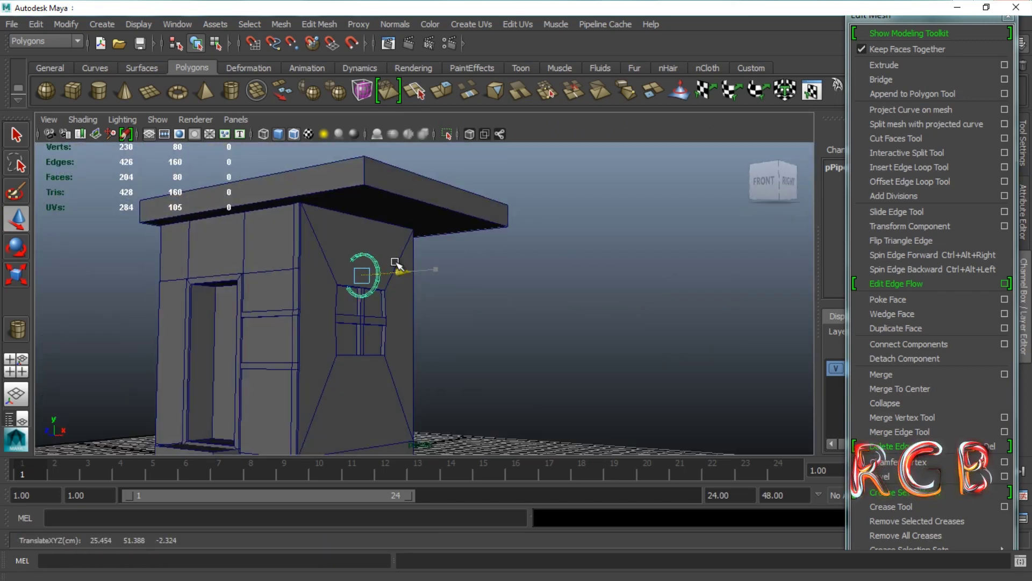
click(369, 208)
alt+drag(368, 207, 686, 316)
- Extrude the roof slab's top face into a tall upper block, then delete its history via Edit > Delete by Type
key(r)
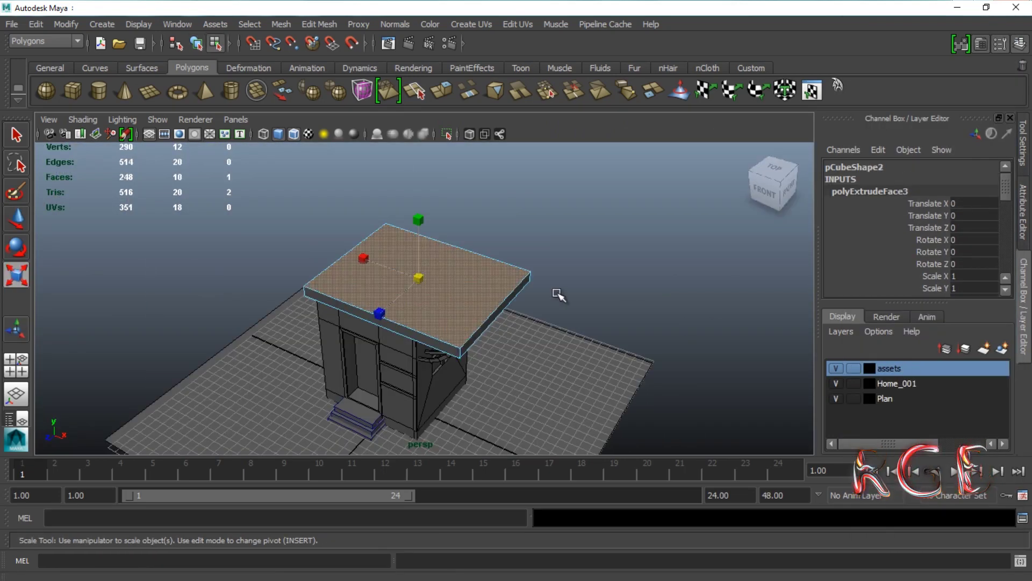
mouse_move(560, 373)
alt+mouse_down()
mouse_move(511, 242)
mouse_move(603, 277)
mouse_move(602, 262)
alt+mouse_up()
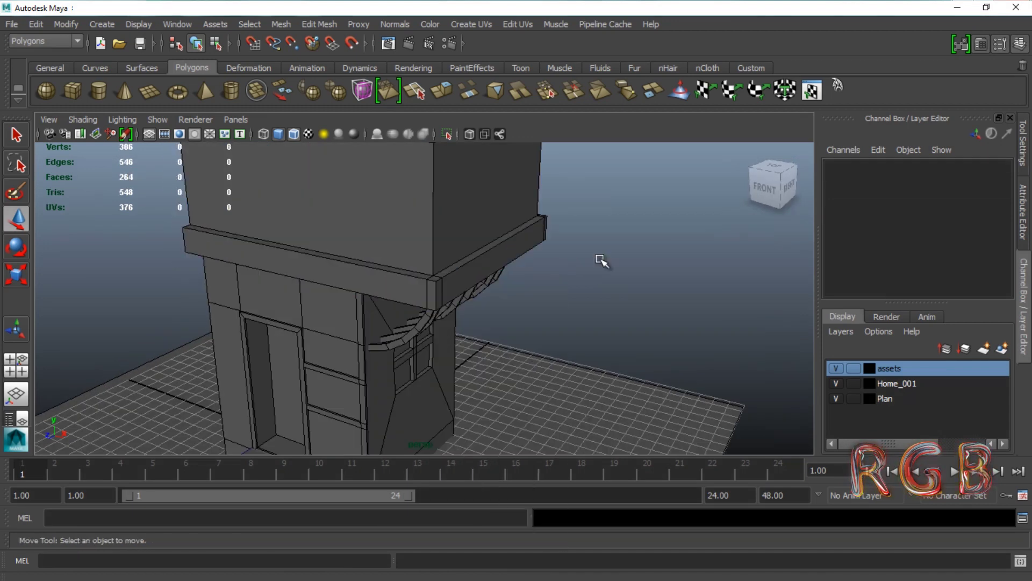
key(ctrl+z)
key(ctrl+z)
key(ctrl+z)
key(ctrl+z)
key(ctrl+z)
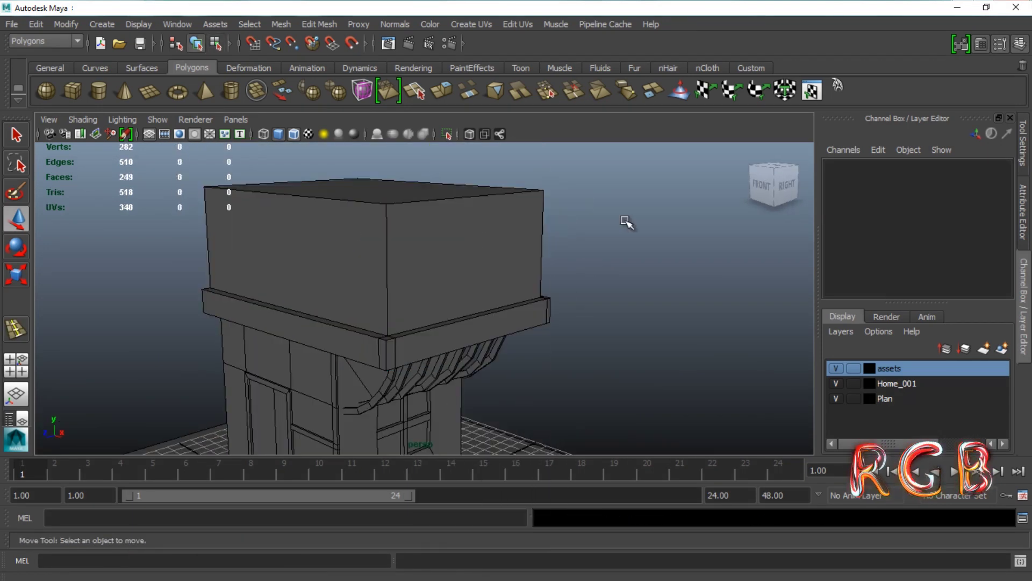
click(376, 242)
click(36, 24)
click(219, 127)
mouse_move(218, 162)
alt+mouse_down()
mouse_move(281, 212)
mouse_move(442, 223)
mouse_move(471, 235)
alt+mouse_up()
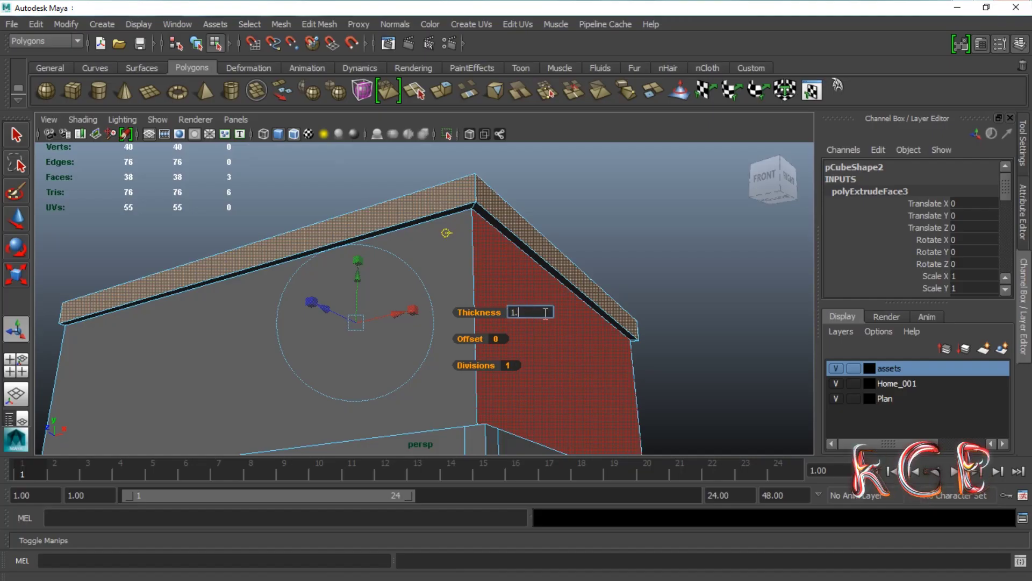
- Inspect the upper box from several angles and get its side face ready for the rim extrusion
alt+drag(728, 286, 687, 294)
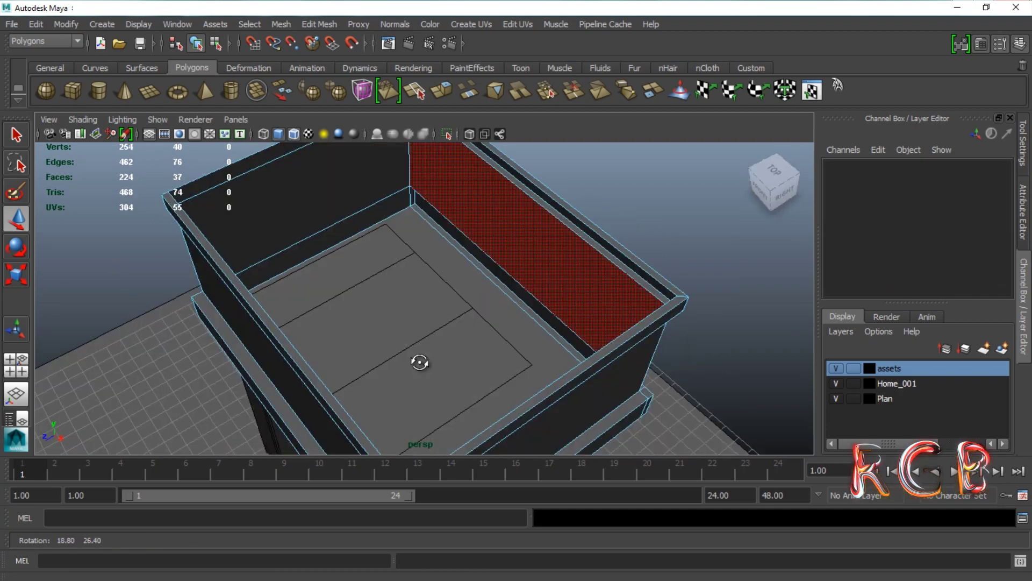
alt+drag(420, 360, 488, 210)
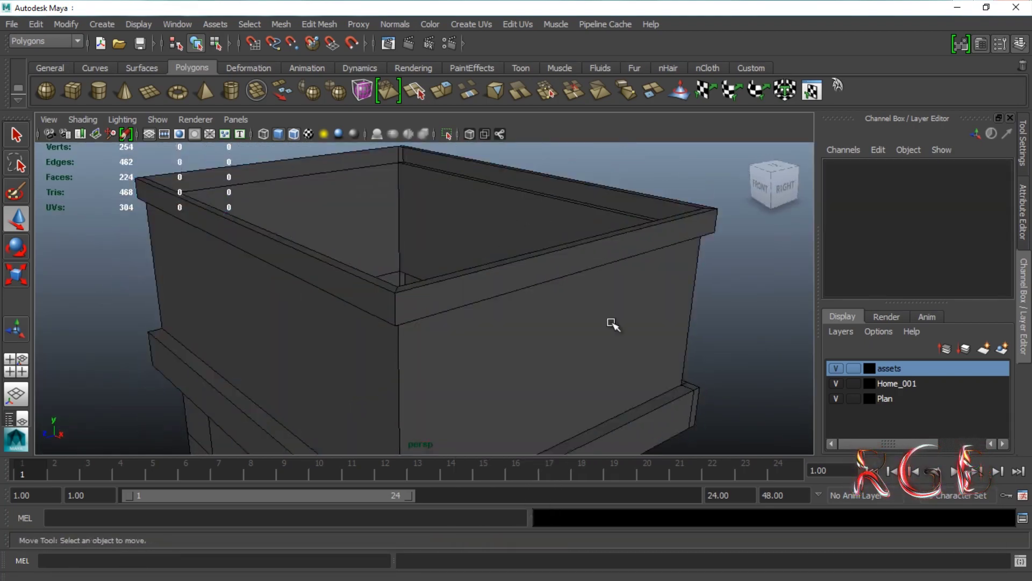
click(66, 24)
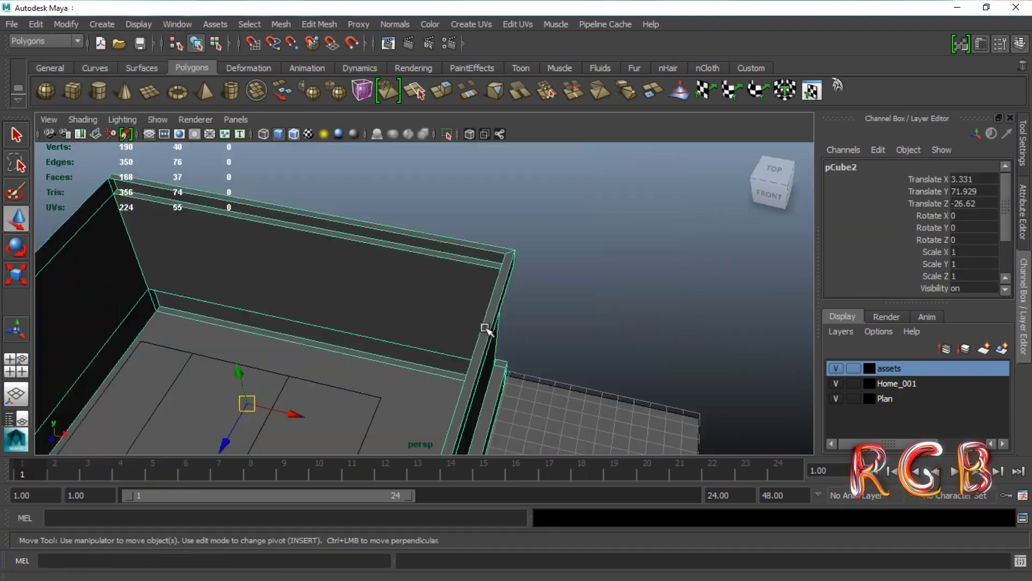
mouse_move(484, 331)
alt+mouse_down()
mouse_move(573, 272)
mouse_move(454, 240)
alt+mouse_up()
key(F11)
scroll(454, 238, up, 5)
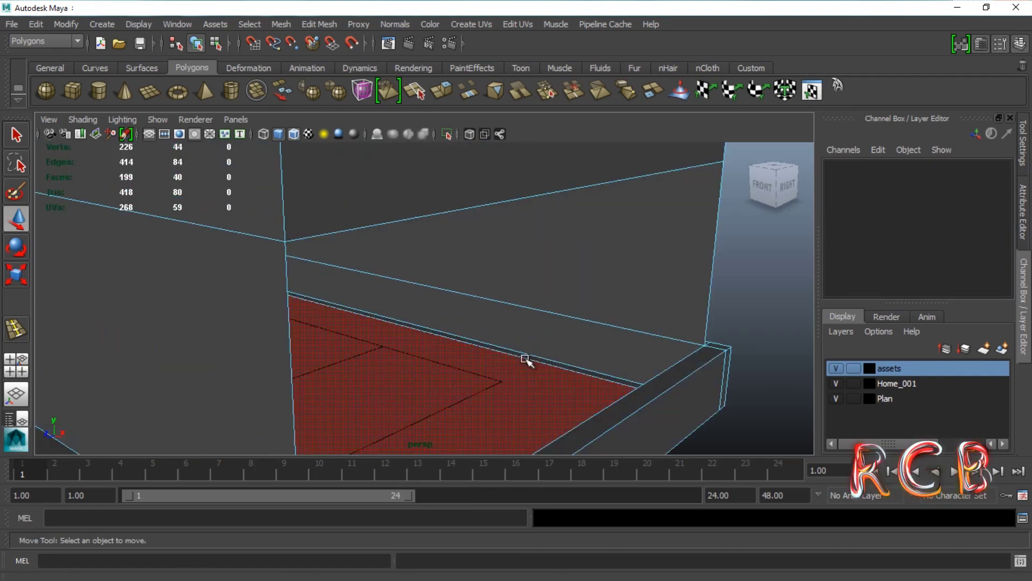
mouse_move(523, 360)
alt+mouse_down()
mouse_move(596, 346)
mouse_move(514, 258)
mouse_move(408, 339)
mouse_move(597, 301)
mouse_move(432, 271)
mouse_move(557, 276)
alt+mouse_up()
- Extrude a rim edge outward into a strip and sew its edges together
alt+drag(495, 295, 410, 184)
key(ctrl+e)
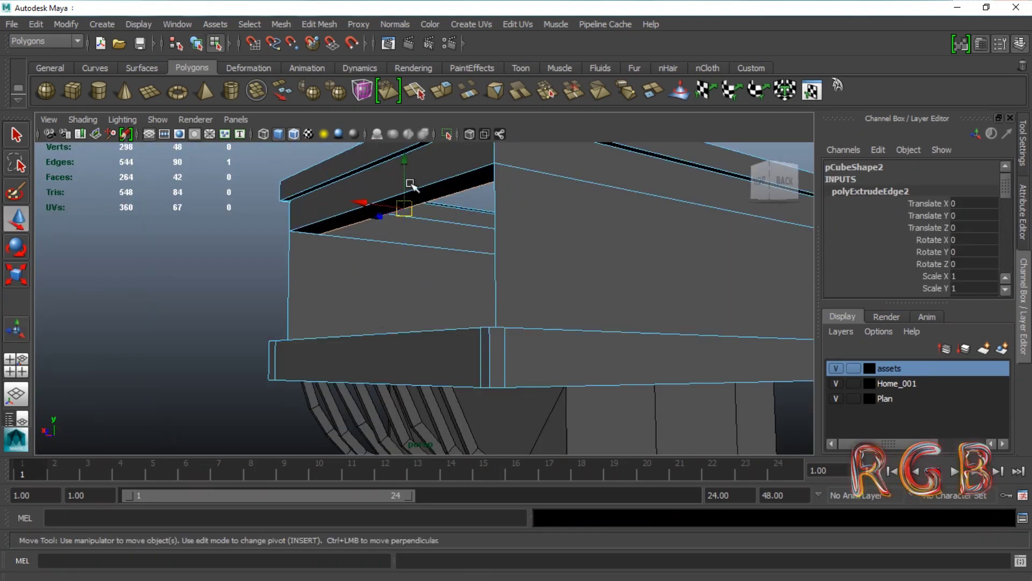
mouse_move(390, 264)
alt+mouse_down()
mouse_move(594, 286)
mouse_move(479, 328)
mouse_move(403, 249)
mouse_move(484, 268)
mouse_move(427, 253)
mouse_move(463, 244)
mouse_move(249, 373)
alt+mouse_up()
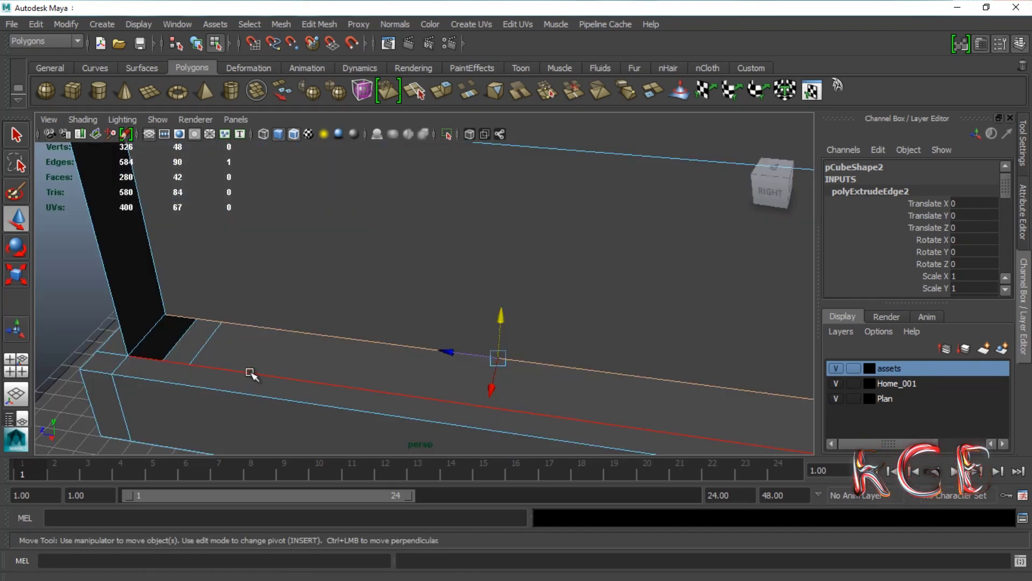
shift+right_click(322, 340)
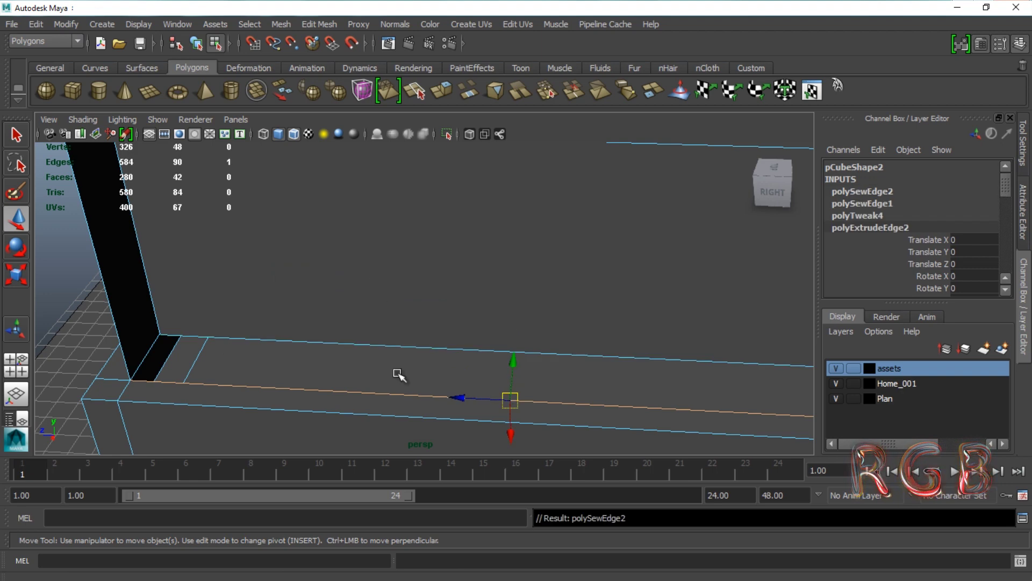
right_drag(293, 222, 356, 236)
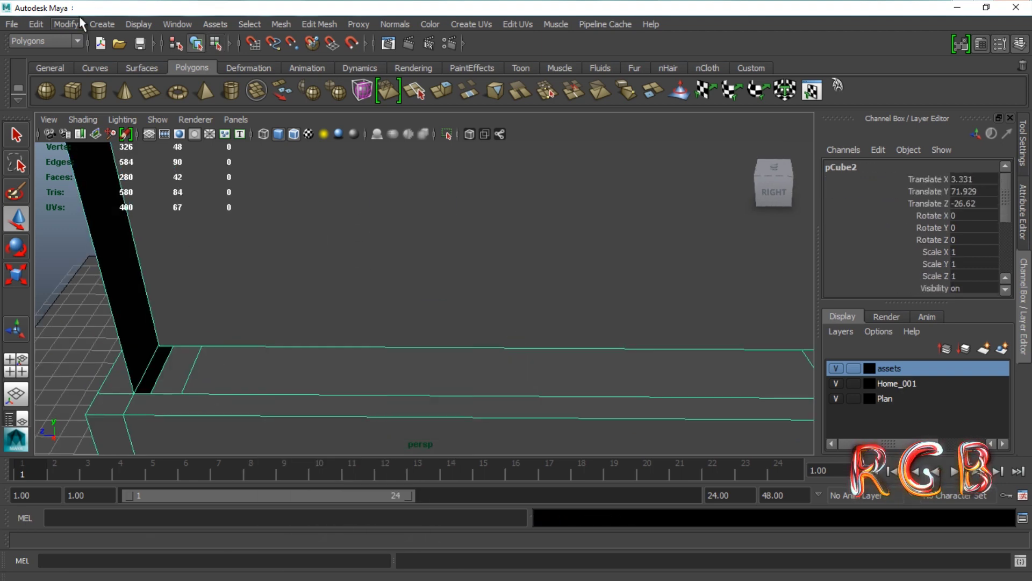
- Merge the strip's vertices and extrude the next beam edge around the wall corner
click(35, 24)
right_drag(296, 222, 243, 222)
shift+right_drag(316, 222, 316, 182)
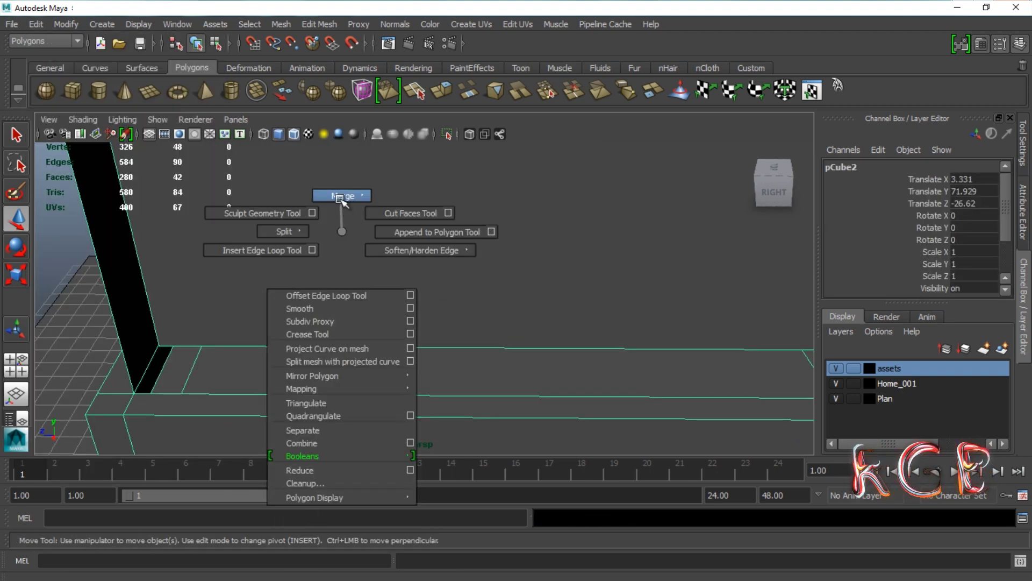
scroll(311, 274, up, 5)
mouse_move(310, 274)
alt+mouse_down()
mouse_move(421, 276)
mouse_move(380, 263)
alt+mouse_up()
key(w)
key(f)
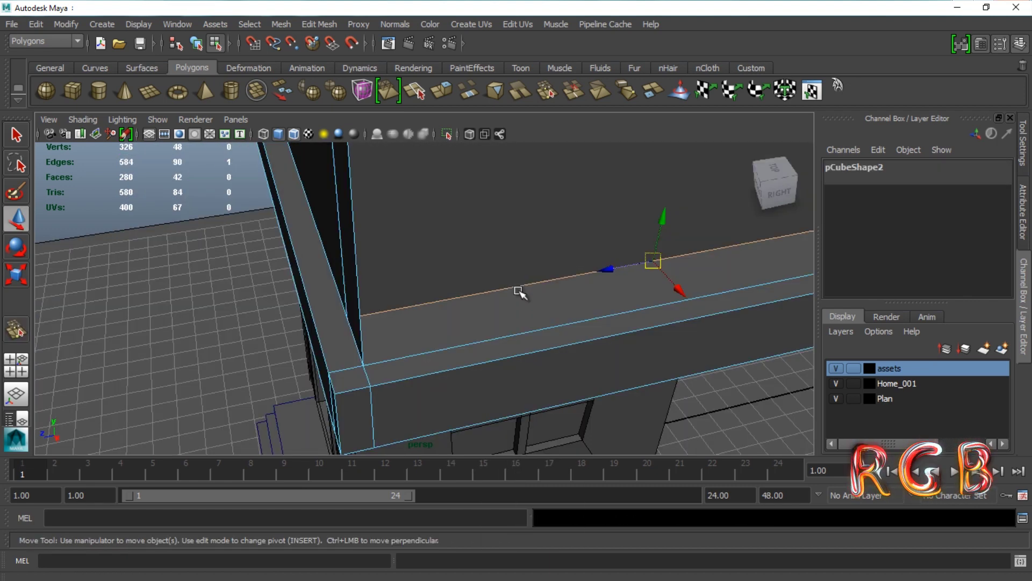
key(ctrl+e)
key(w)
alt+drag(567, 303, 523, 396)
key(F8)
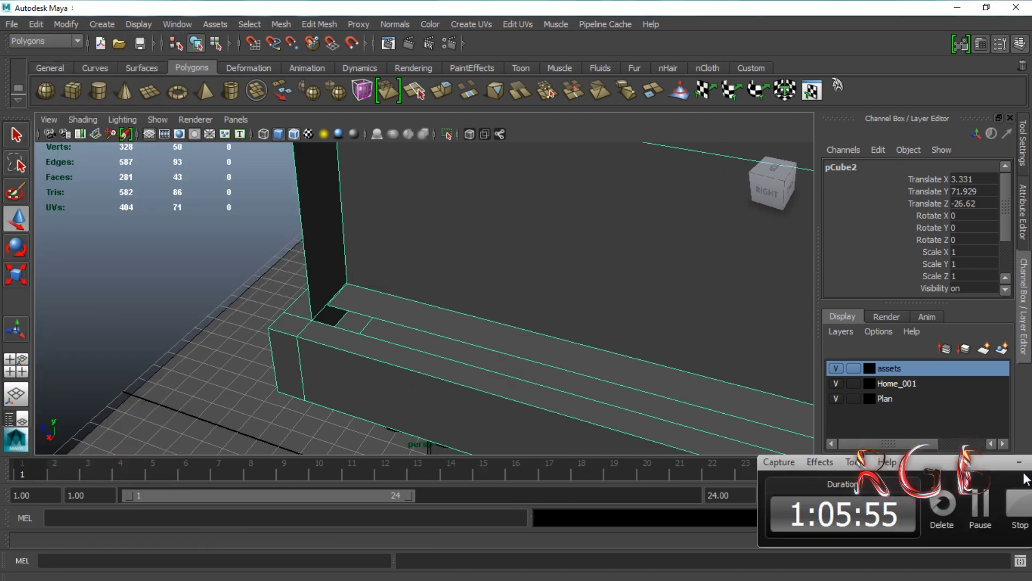
- Weld two loose corner vertices with the Merge Vertex Tool to close the ledge seams
mouse_move(333, 221)
right_down()
mouse_move(419, 207)
mouse_move(421, 272)
right_up()
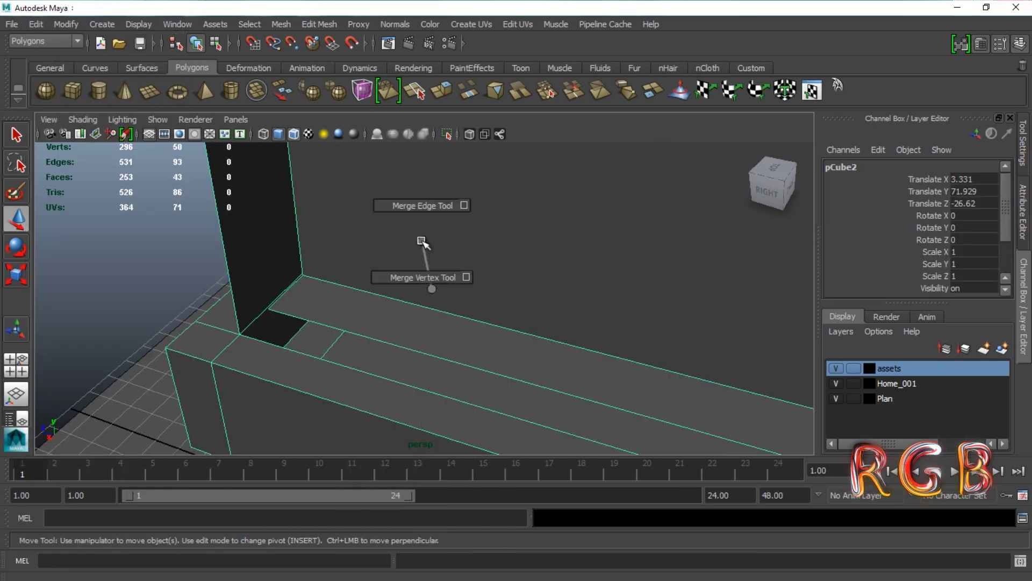
drag(258, 323, 249, 337)
alt+drag(461, 334, 342, 327)
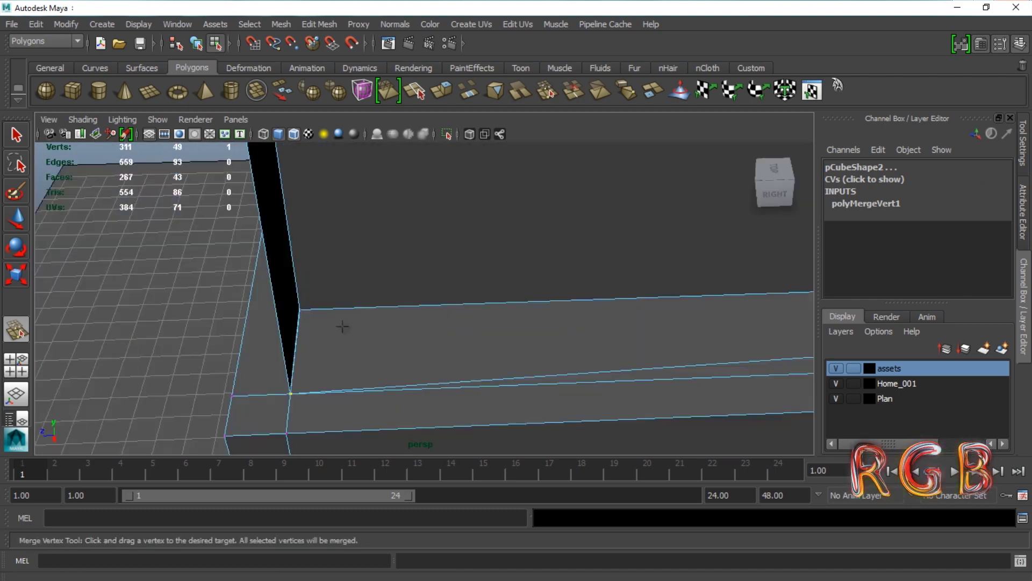
alt+middle_drag(341, 328, 274, 345)
scroll(275, 346, down, 2)
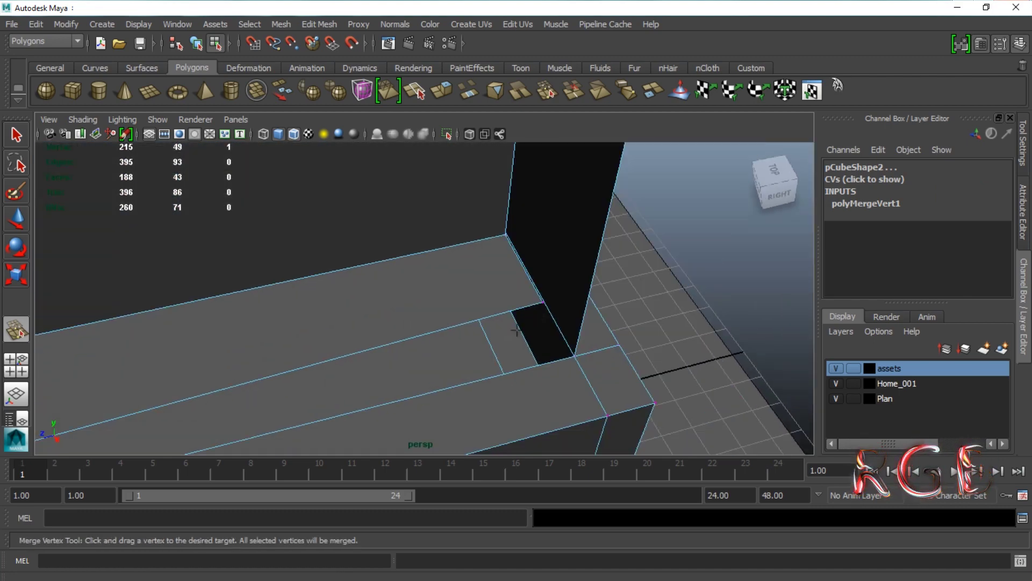
mouse_move(538, 345)
mouse_down()
mouse_move(562, 355)
mouse_move(433, 280)
mouse_move(657, 322)
mouse_move(173, 334)
mouse_move(460, 295)
mouse_move(309, 329)
mouse_move(429, 341)
mouse_move(295, 134)
mouse_up()
key(w)
- Check the merged corner in wireframe, return to shaded view, and select the upper box
key(4)
mouse_move(392, 260)
alt+mouse_down()
mouse_move(305, 394)
mouse_move(272, 321)
mouse_move(301, 306)
mouse_move(272, 242)
mouse_move(262, 251)
mouse_move(351, 264)
mouse_move(357, 292)
mouse_move(315, 313)
mouse_move(504, 265)
mouse_move(473, 249)
alt+mouse_up()
key(5)
click(262, 250)
click(473, 249)
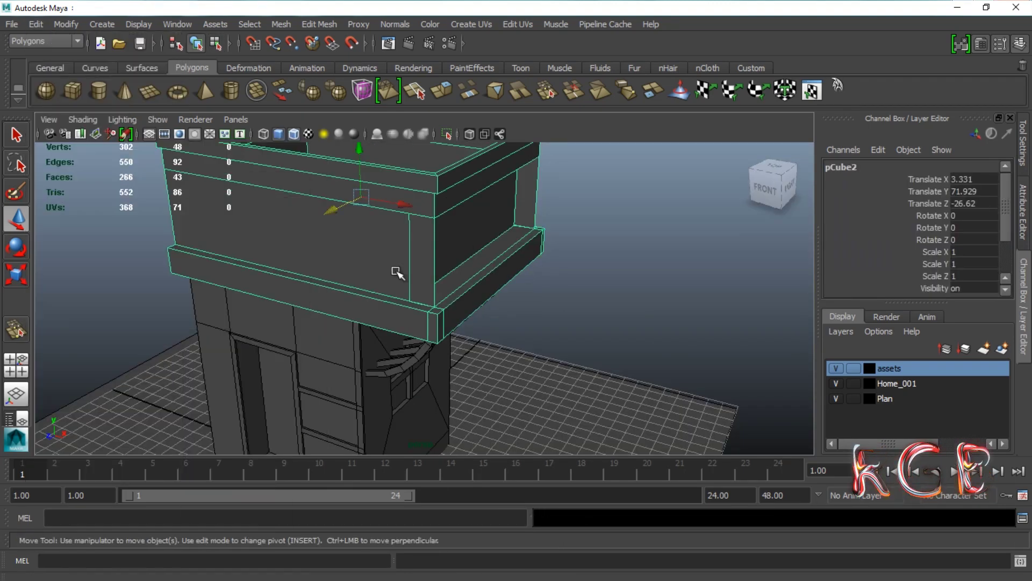
- Create a small Polygon Cube by the wall and scale it down to 0.444
shift+right_drag(364, 276, 271, 266)
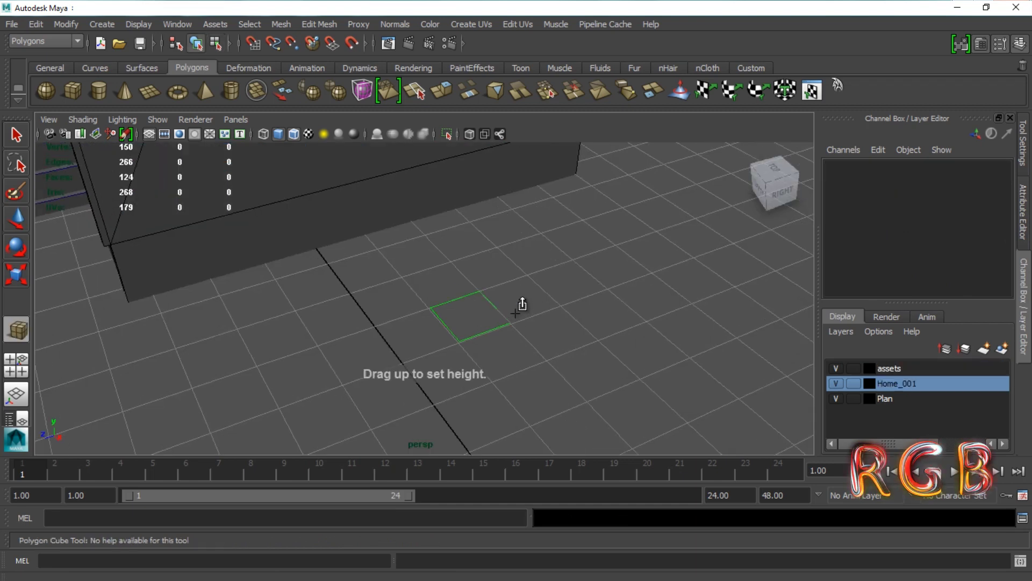
drag(516, 295, 515, 291)
alt+right_drag(466, 325, 595, 295)
mouse_move(594, 295)
alt+mouse_down()
mouse_move(460, 279)
mouse_move(417, 359)
alt+mouse_up()
scroll(458, 280, up, 5)
mouse_move(296, 333)
mouse_down()
mouse_move(322, 333)
mouse_move(268, 366)
mouse_up()
key(r)
mouse_move(377, 323)
alt+mouse_down()
mouse_move(333, 327)
mouse_move(430, 226)
alt+mouse_up()
key(w)
- Extrude one face of the small cube twice and pull it down into a post
right_drag(433, 221, 438, 254)
click(447, 276)
mouse_move(520, 357)
alt+mouse_down()
mouse_move(518, 253)
mouse_move(548, 278)
alt+mouse_up()
key(ctrl+e)
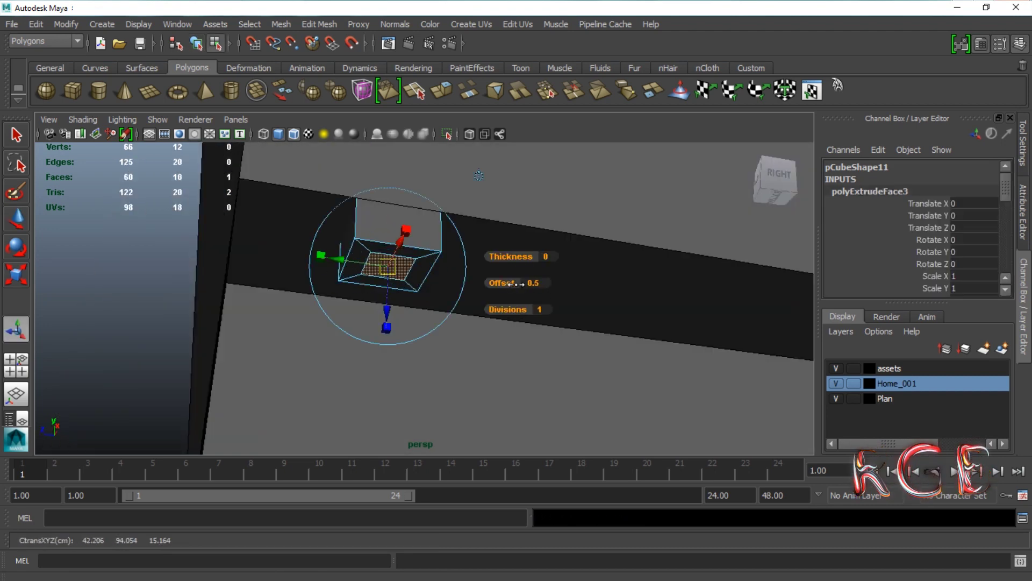
alt+drag(611, 357, 601, 352)
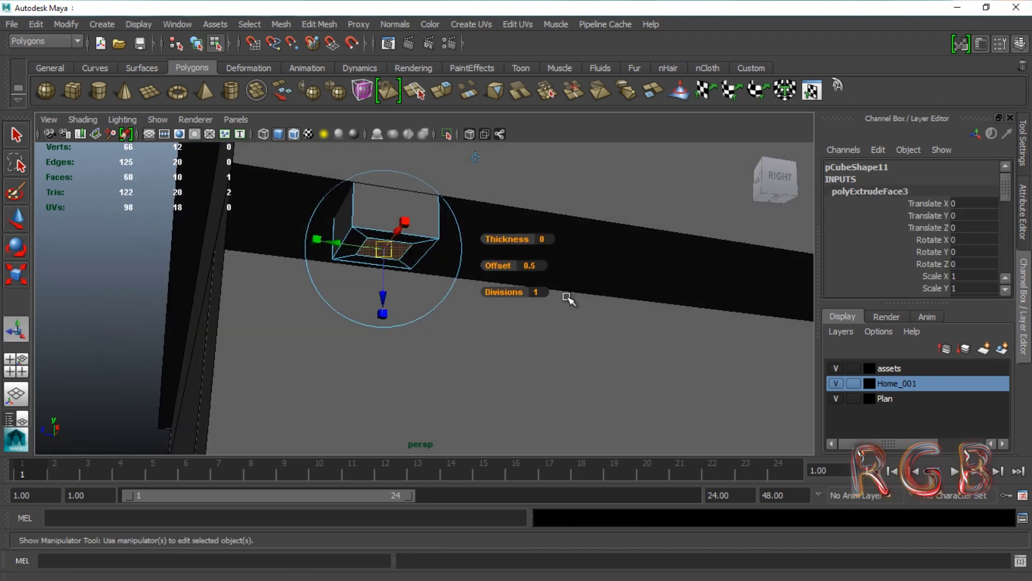
key(ctrl+e)
key(w)
mouse_move(567, 298)
alt+mouse_down()
mouse_move(507, 311)
mouse_move(546, 260)
mouse_move(535, 157)
mouse_move(404, 290)
alt+mouse_up()
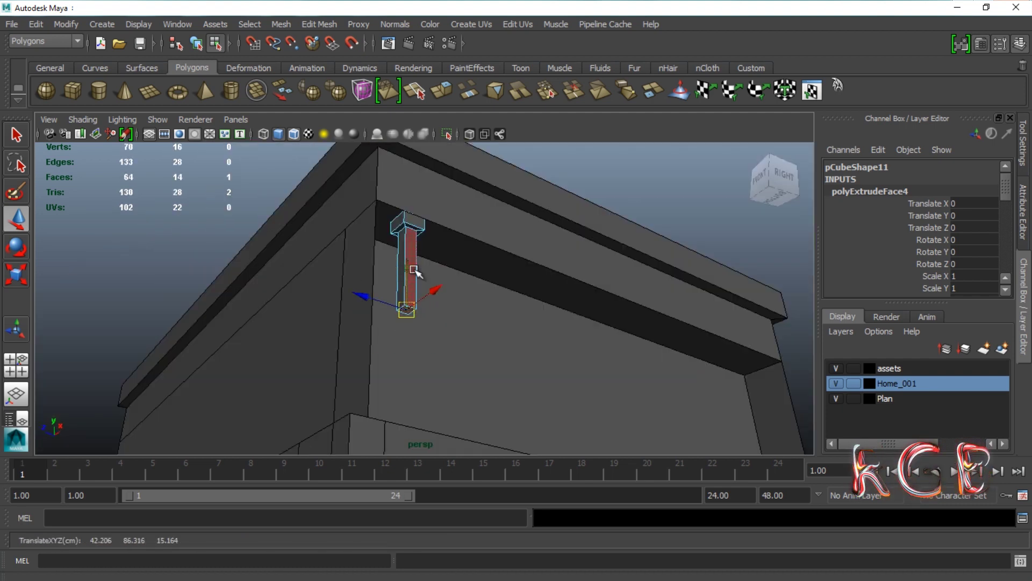
click(413, 268)
mouse_move(505, 276)
alt+mouse_down()
mouse_move(525, 300)
mouse_move(408, 246)
alt+mouse_up()
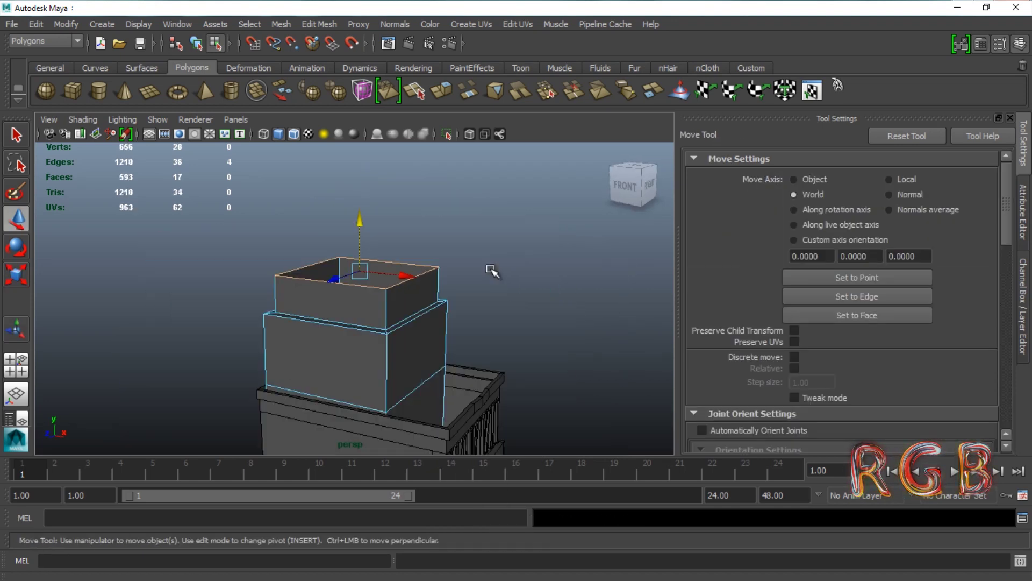
- Inspect the top tower box up close and undo the unwanted extrusion
alt+drag(427, 299, 392, 265)
alt+right_drag(392, 265, 470, 247)
alt+drag(470, 247, 472, 318)
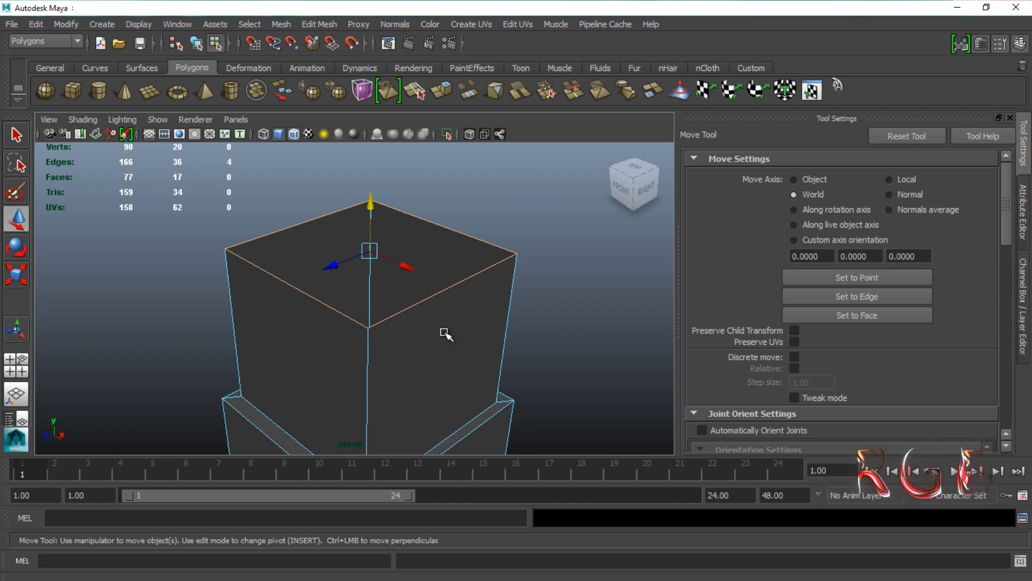
alt+right_drag(445, 333, 409, 301)
alt+drag(409, 301, 514, 260)
shift+right_drag(387, 241, 385, 272)
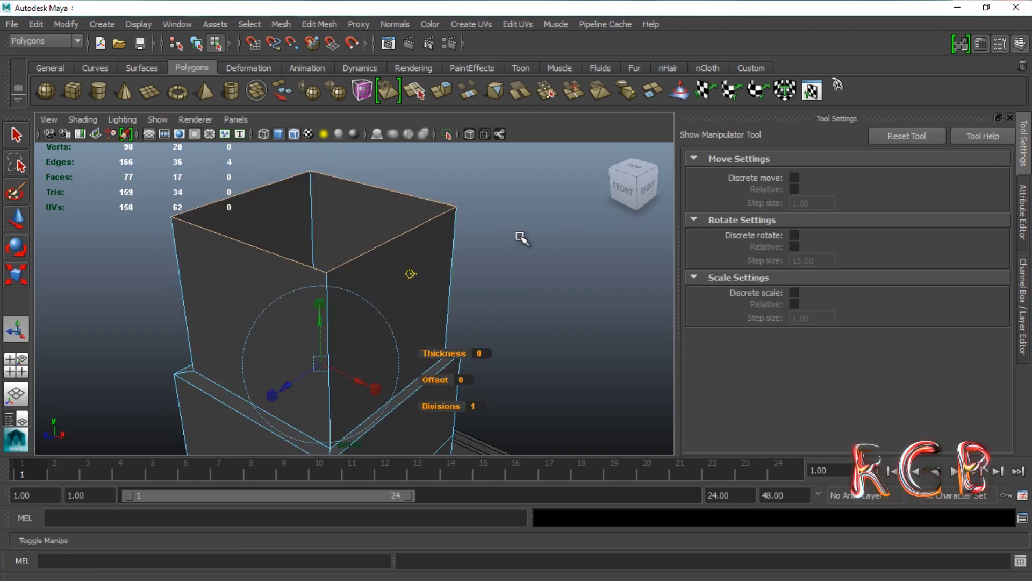
key(ctrl+z)
key(w)
key(ctrl+z)
key(ctrl+z)
text(1.5)
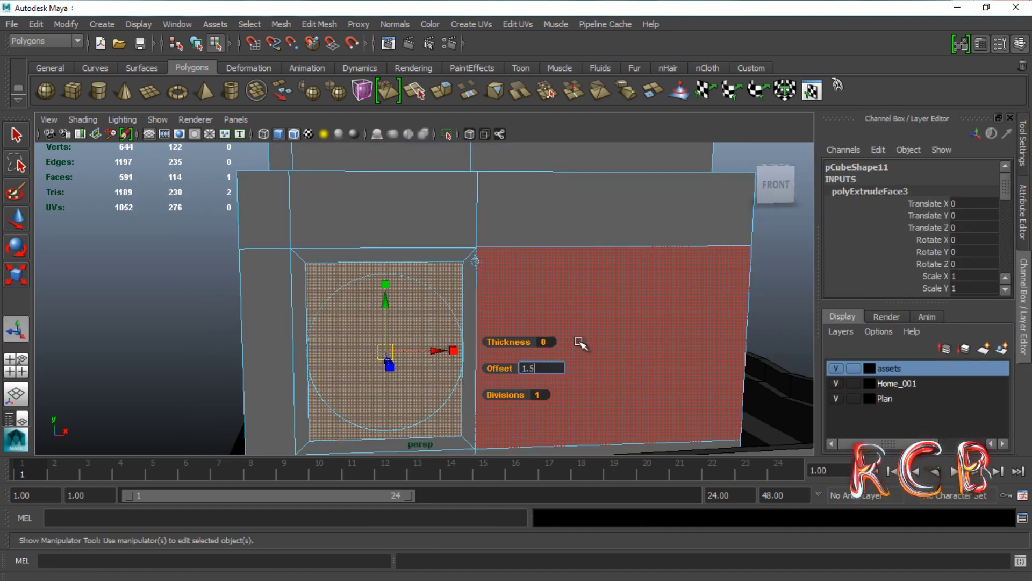
- Push the inset wall face inward and extrude it again to form a recessed window
key(w)
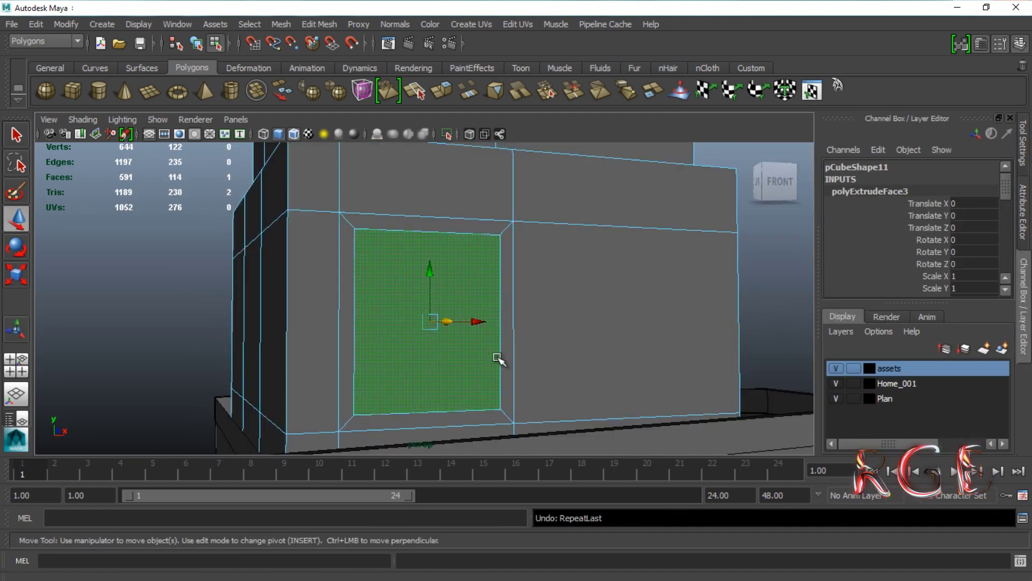
drag(450, 373, 475, 389)
key(ctrl+e)
mouse_move(537, 380)
alt+mouse_down()
mouse_move(392, 346)
mouse_move(426, 283)
alt+mouse_up()
key(w)
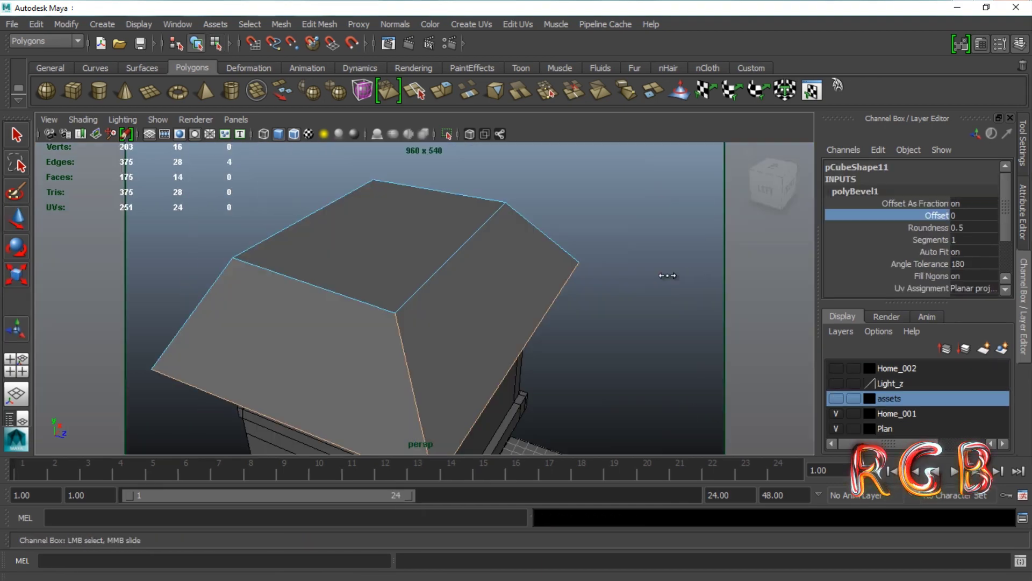
mouse_move(663, 272)
alt+mouse_down()
mouse_move(567, 240)
mouse_move(419, 267)
mouse_move(687, 243)
mouse_move(458, 258)
alt+mouse_up()
click(36, 24)
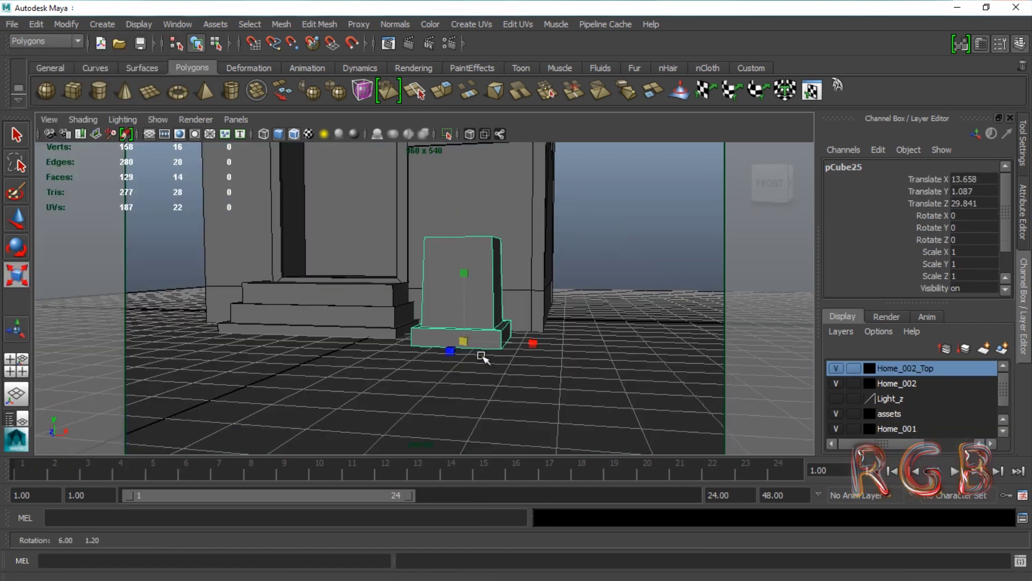
- Inspect the new cylindrical column on the porch base from low angles and select its faces
alt+drag(479, 350, 400, 335)
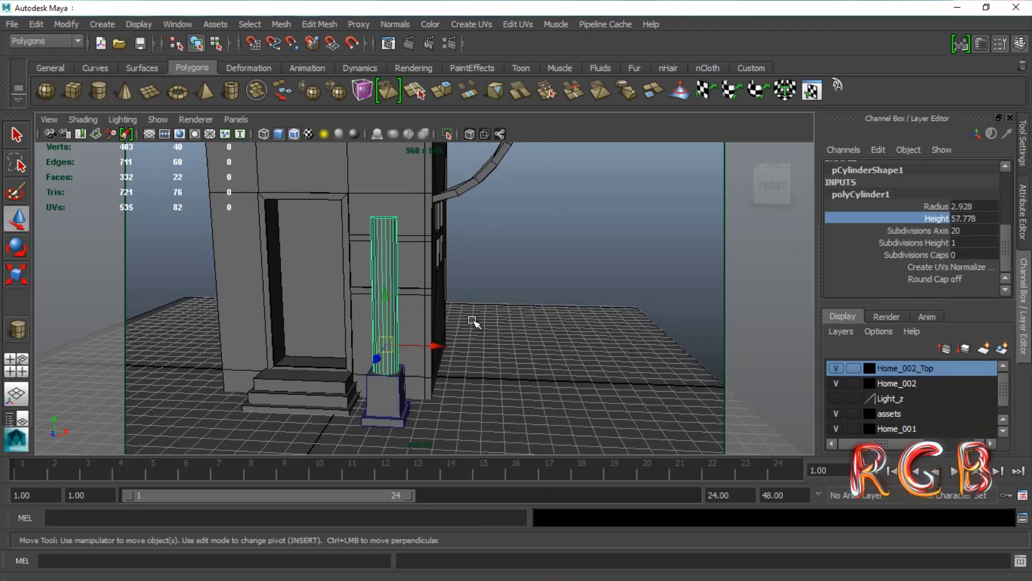
mouse_move(450, 257)
alt+mouse_down()
mouse_move(671, 284)
mouse_move(660, 264)
alt+mouse_up()
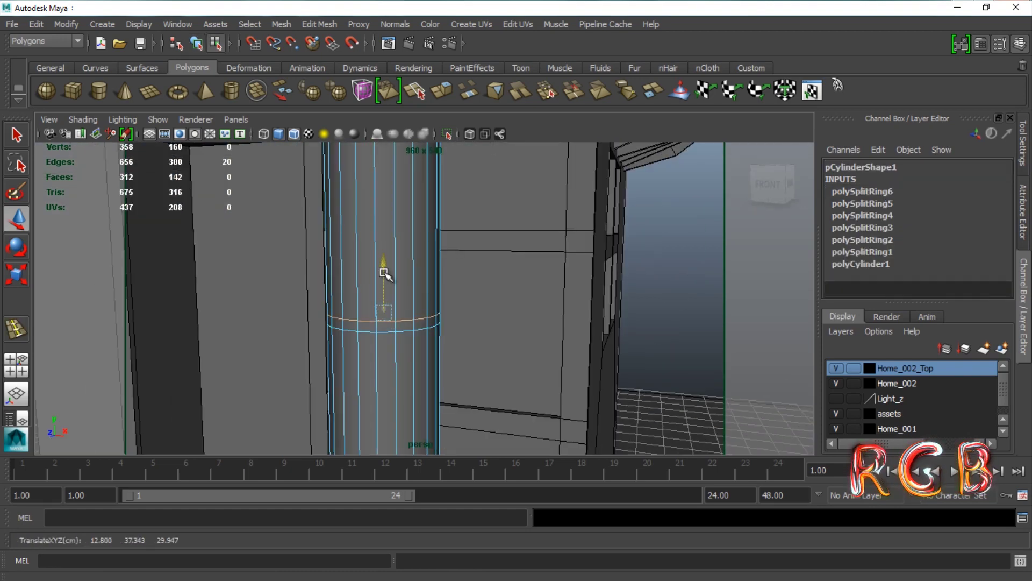
right_drag(384, 272, 376, 339)
mouse_move(376, 339)
alt+mouse_down()
mouse_move(484, 373)
mouse_move(385, 387)
mouse_move(399, 375)
mouse_move(326, 394)
mouse_move(353, 369)
mouse_move(454, 383)
mouse_move(425, 288)
alt+mouse_up()
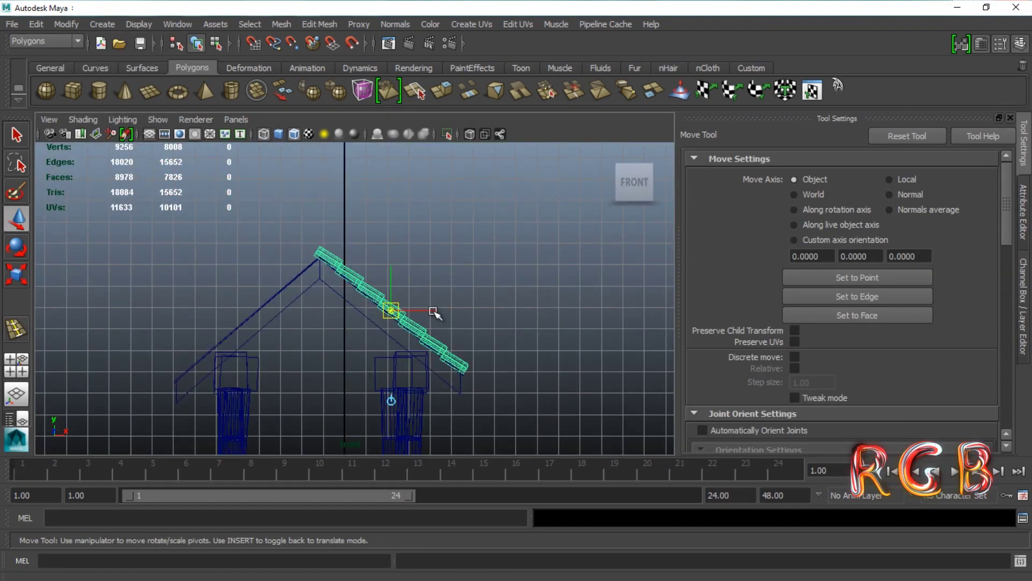
- Fill the gable roof with tile rows using Duplicate Special, then view the tiled roof
click(36, 24)
click(175, 372)
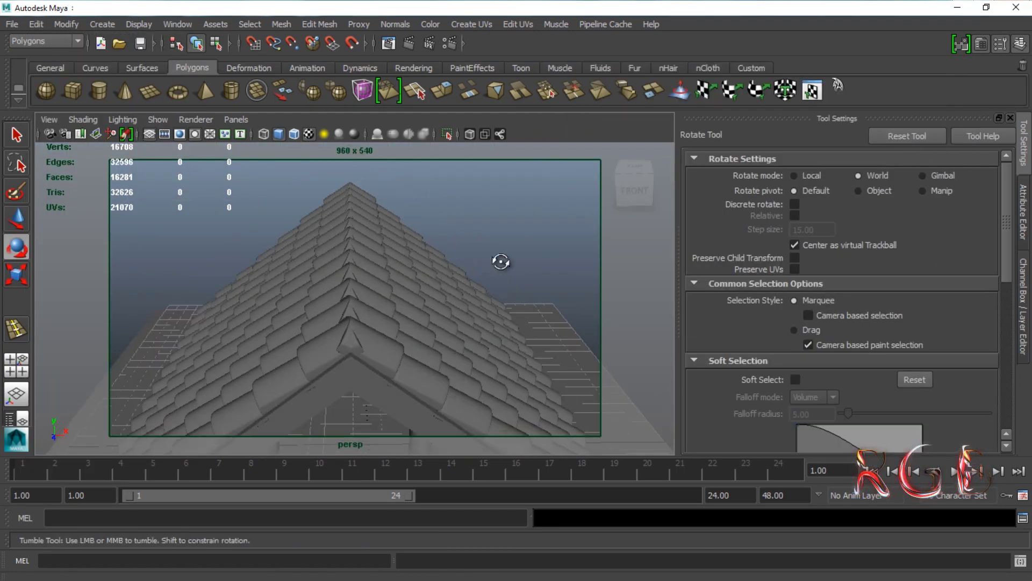
mouse_move(500, 260)
alt+mouse_down()
mouse_move(380, 244)
mouse_move(332, 184)
alt+mouse_up()
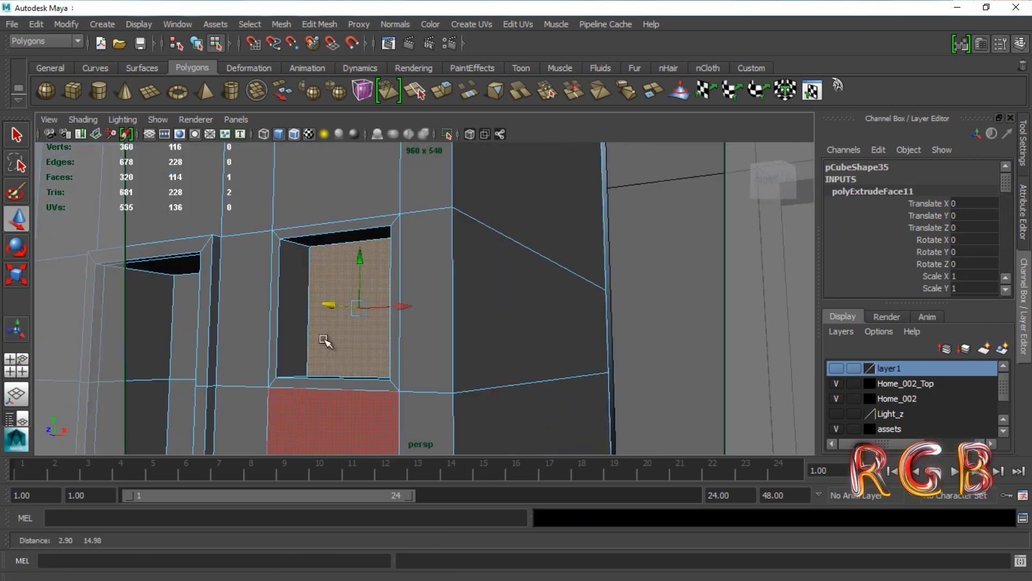
- Set the extruded trim bands' thickness to 1.8
right_drag(332, 186, 399, 342)
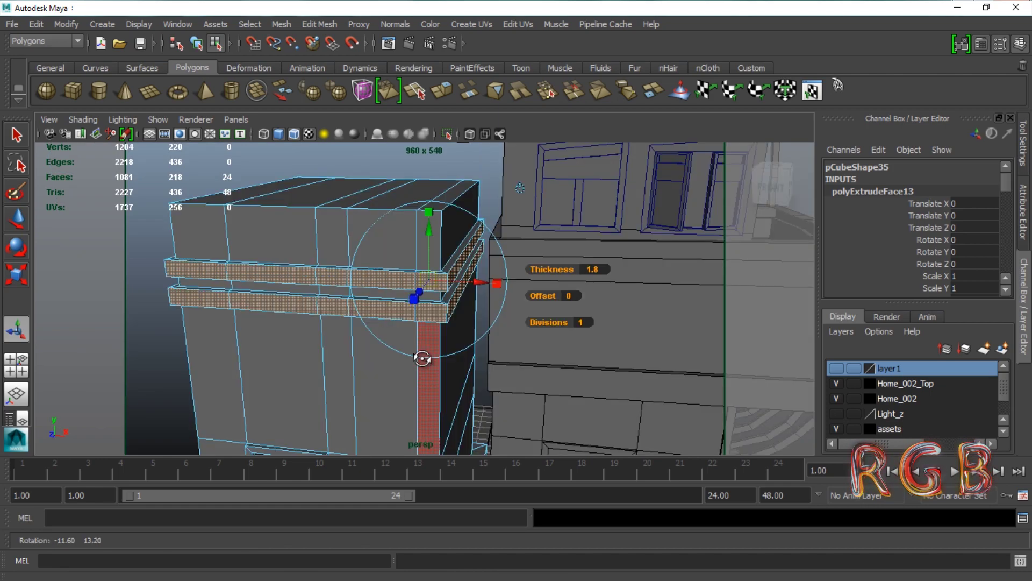
right_drag(218, 219, 393, 185)
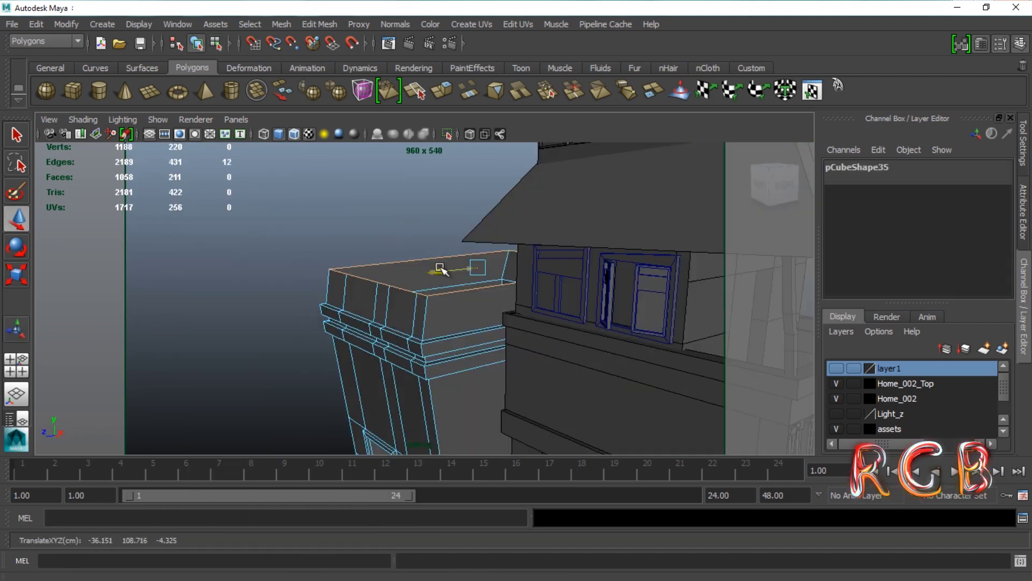
mouse_move(437, 267)
alt+mouse_down()
mouse_move(438, 295)
mouse_move(388, 288)
mouse_move(504, 282)
alt+mouse_up()
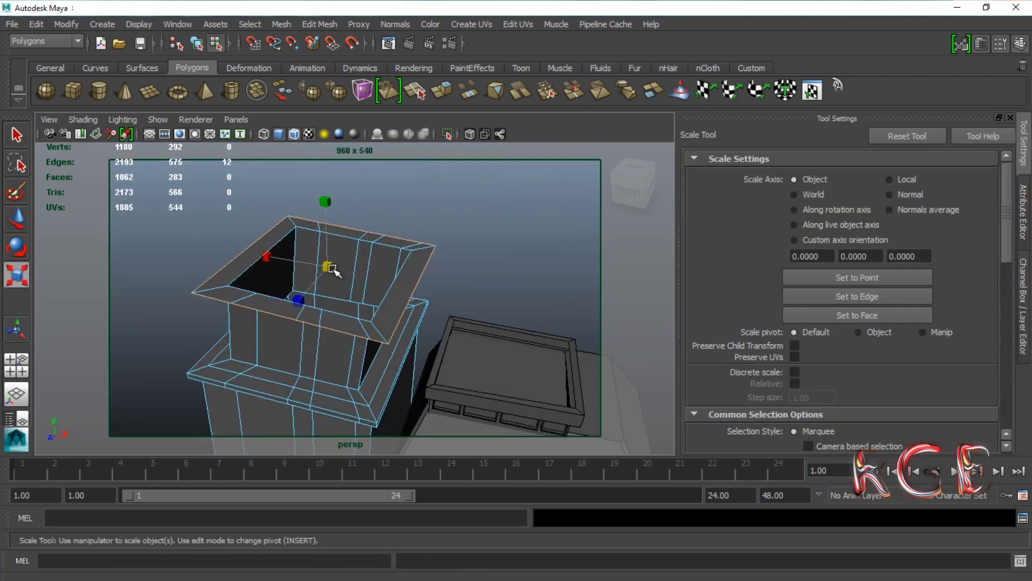
- Scale the chimney's top rim outward into a flared cornice and open Render Settings
drag(319, 241, 344, 242)
key(w)
key(r)
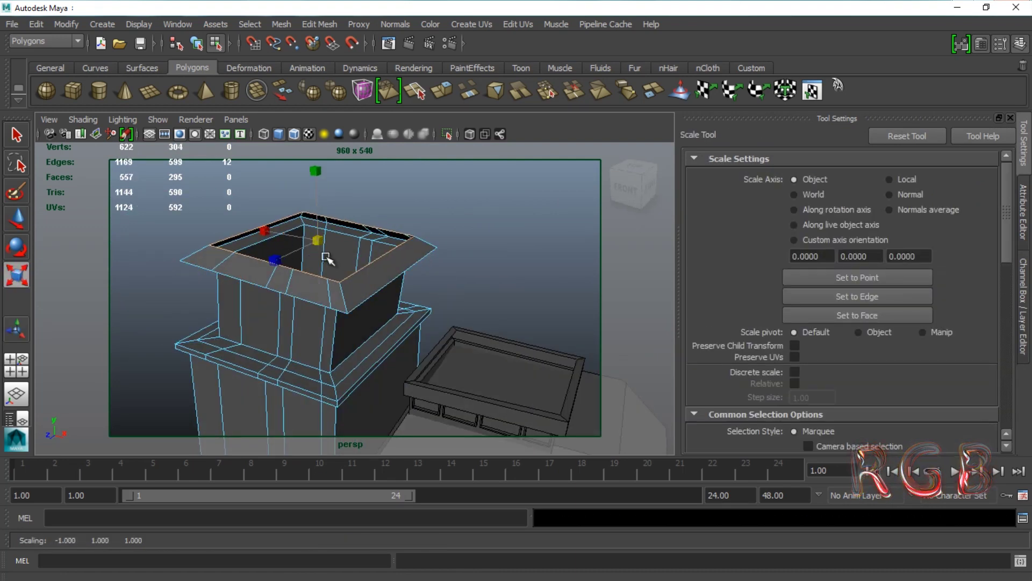
key(w)
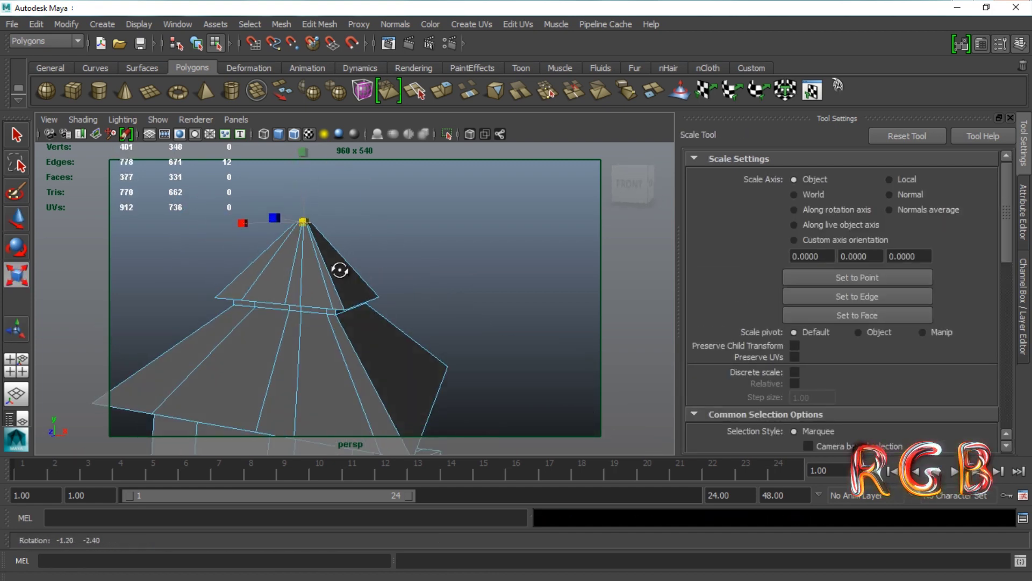
click(453, 43)
- View the Indirect Lighting options, then rotate the selected wall faces
click(744, 91)
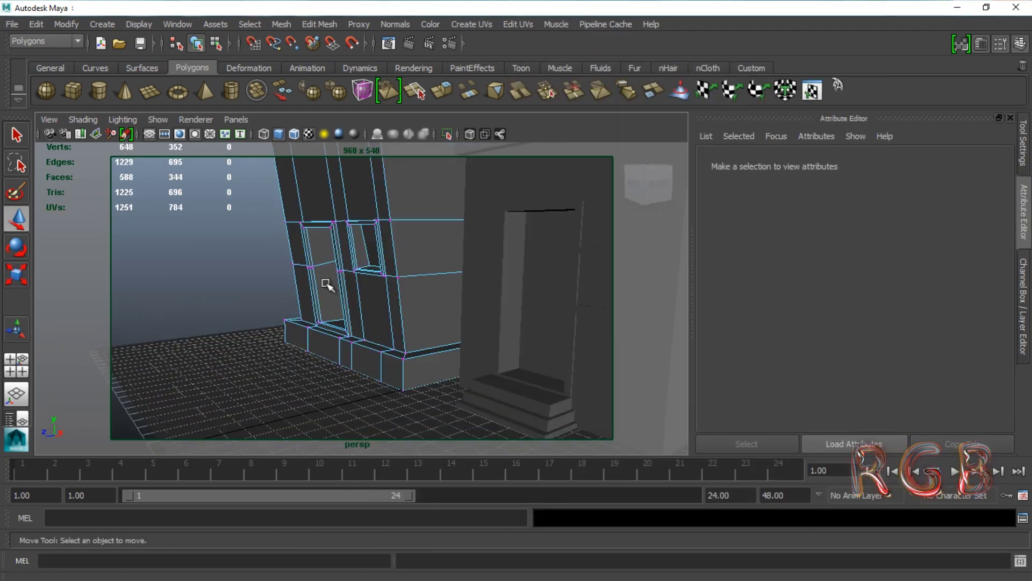
mouse_move(323, 288)
alt+mouse_down()
mouse_move(391, 368)
mouse_move(404, 334)
mouse_move(507, 311)
mouse_move(317, 196)
mouse_move(415, 306)
alt+mouse_up()
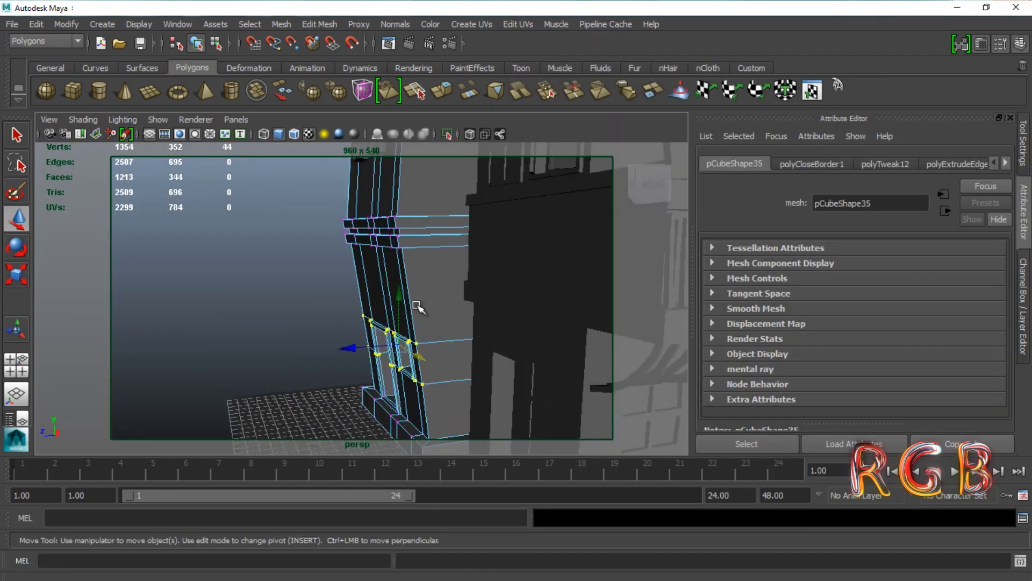
key(e)
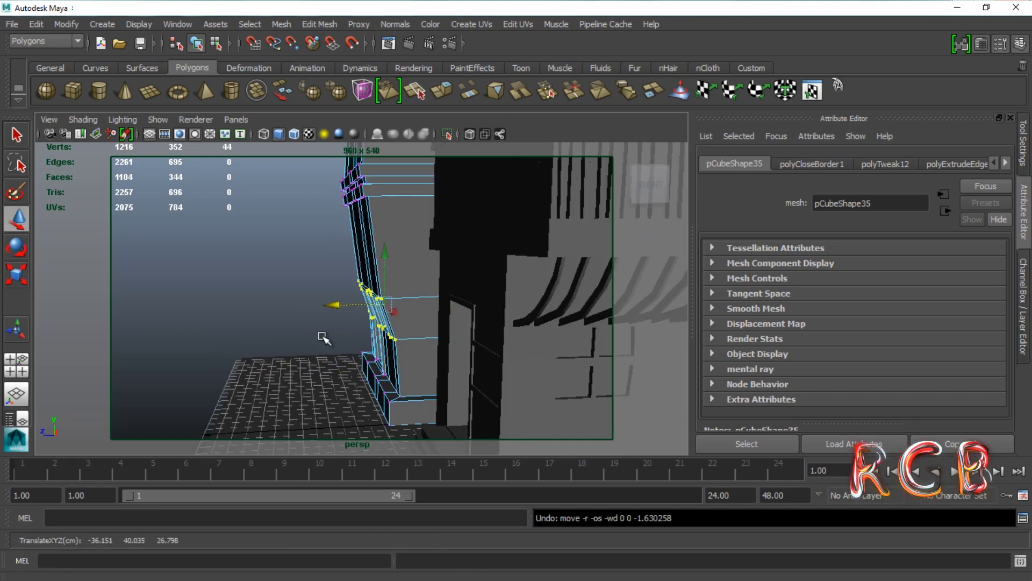
mouse_move(340, 307)
alt+mouse_down()
mouse_move(368, 364)
mouse_move(403, 368)
mouse_move(349, 307)
alt+mouse_up()
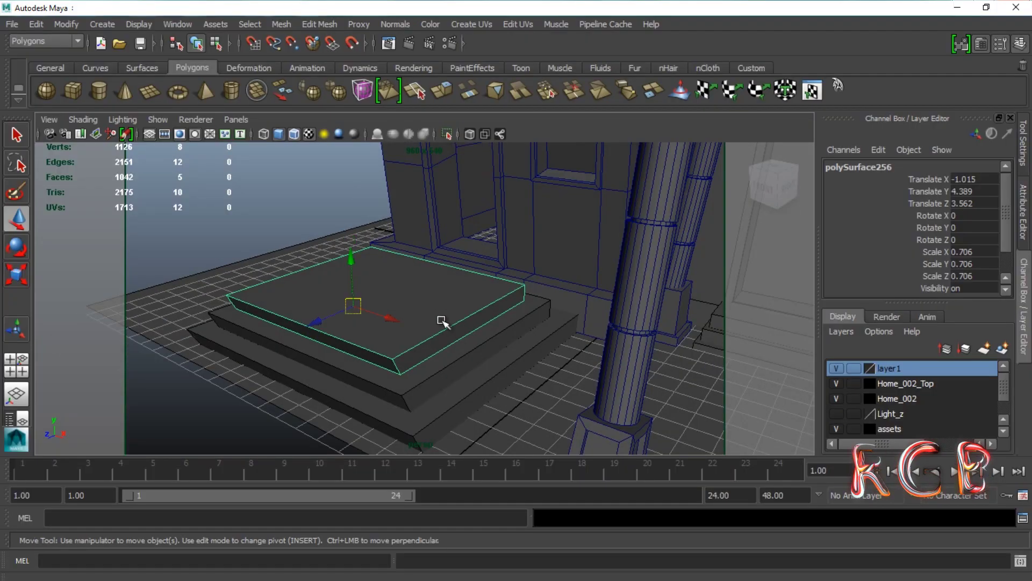
- Duplicate the step slab, raise the copy on Y, and select the top step's vertices
key(ctrl+d)
drag(351, 264, 352, 239)
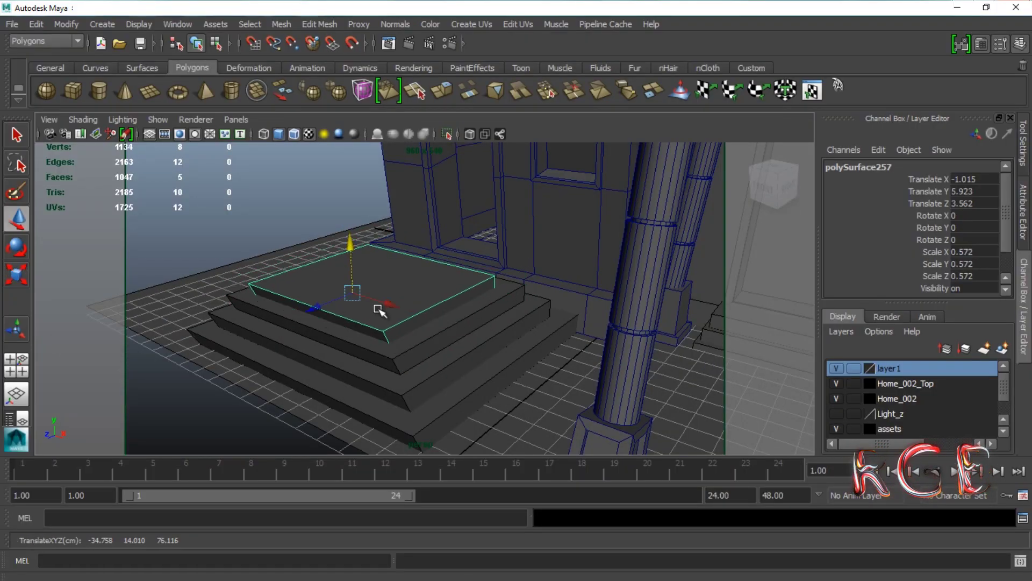
alt+drag(361, 267, 369, 288)
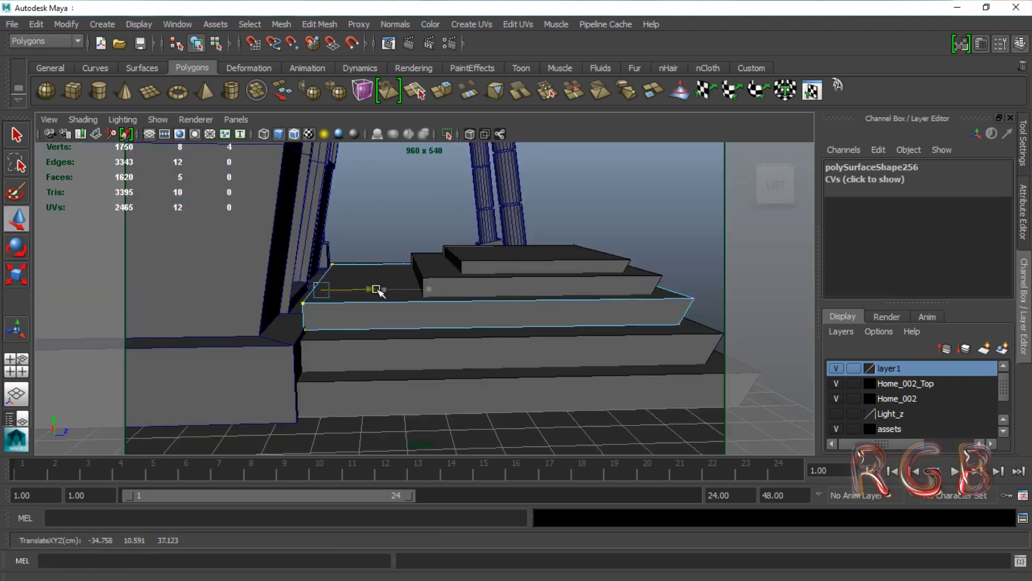
right_drag(437, 238, 380, 219)
drag(371, 274, 396, 328)
click(470, 295)
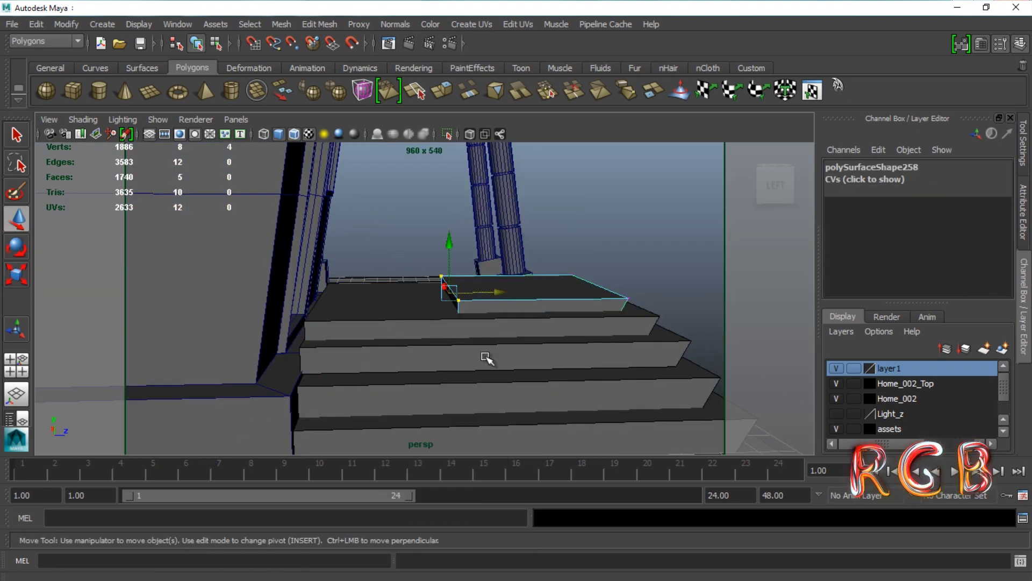
key(4)
key(5)
- Inspect the stacked stairs from several angles and undo the last two selection changes
mouse_move(369, 295)
alt+mouse_down()
mouse_move(366, 315)
mouse_move(438, 346)
mouse_move(472, 295)
mouse_move(513, 296)
alt+mouse_up()
click(437, 345)
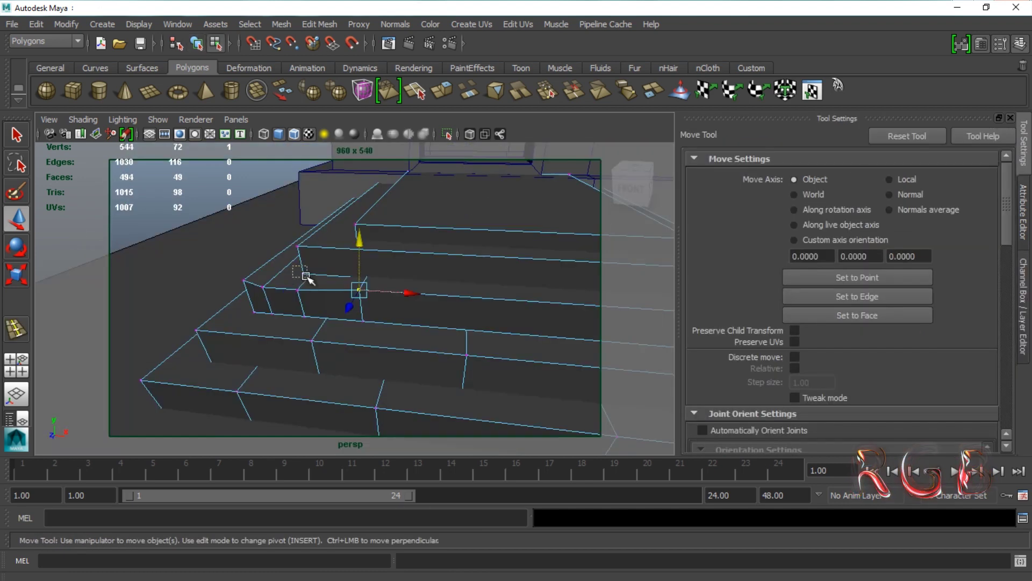
alt+drag(357, 201, 329, 251)
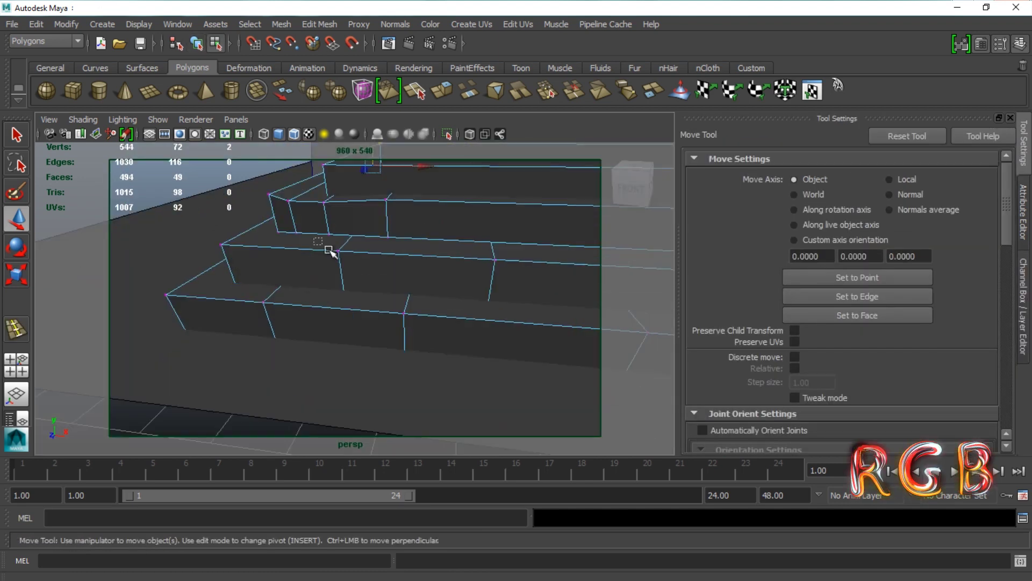
alt+drag(502, 218, 306, 291)
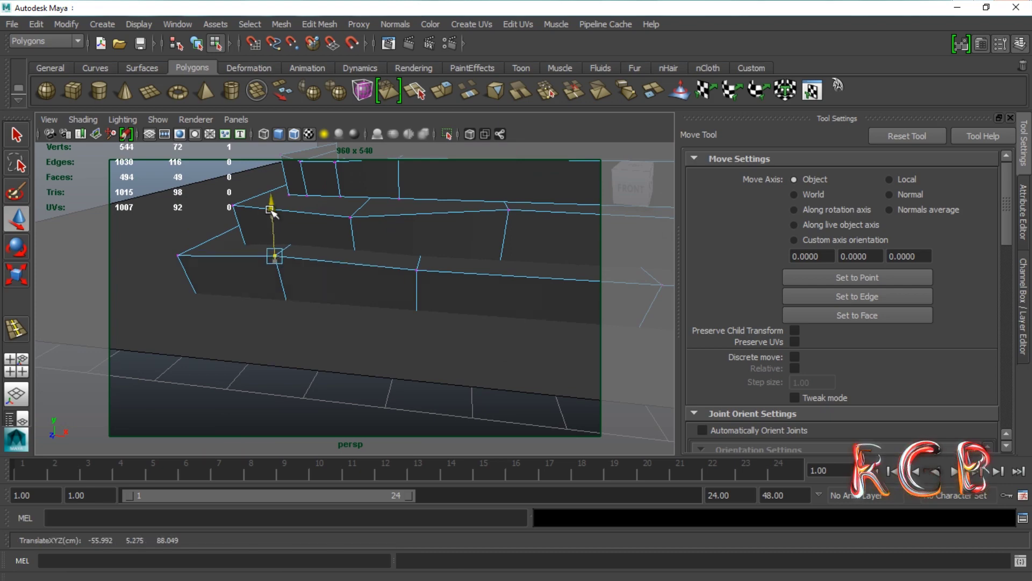
alt+drag(417, 231, 449, 234)
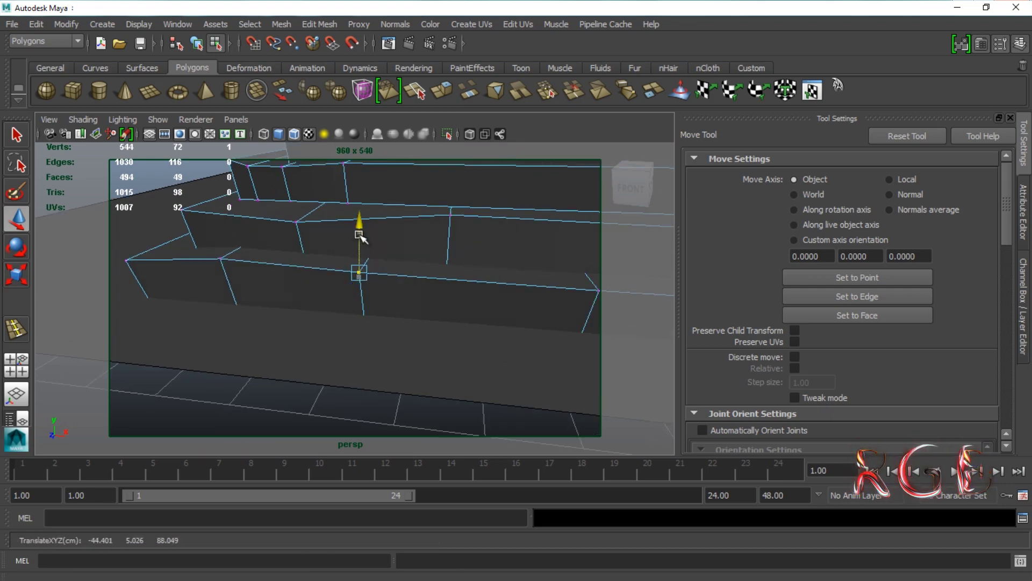
key(ctrl+z)
key(ctrl+z)
key(ctrl+z)
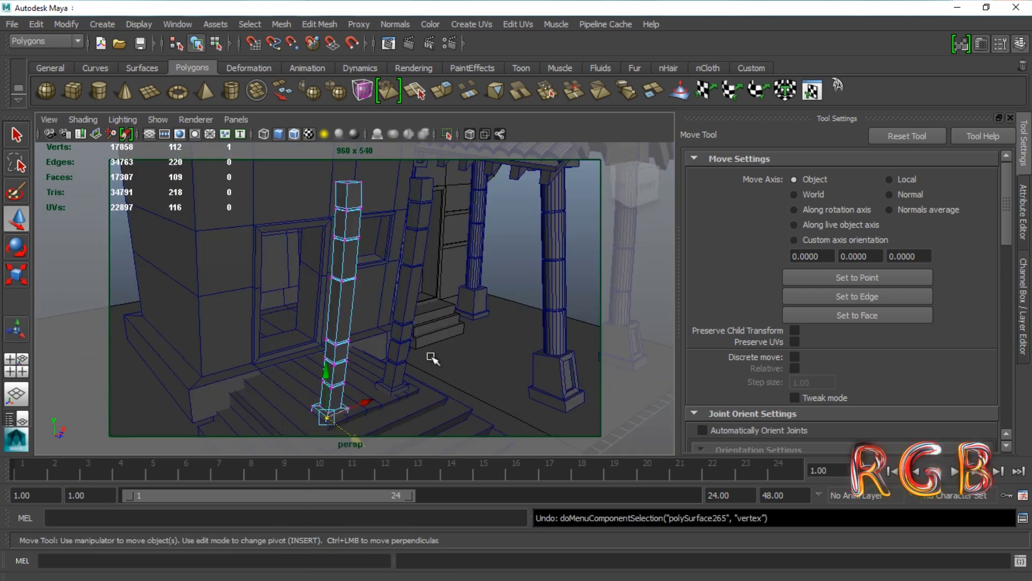
key(ctrl+z)
- Undo the porch post vertex adjustments and briefly preview the selected ring smoothed
drag(344, 344, 445, 387)
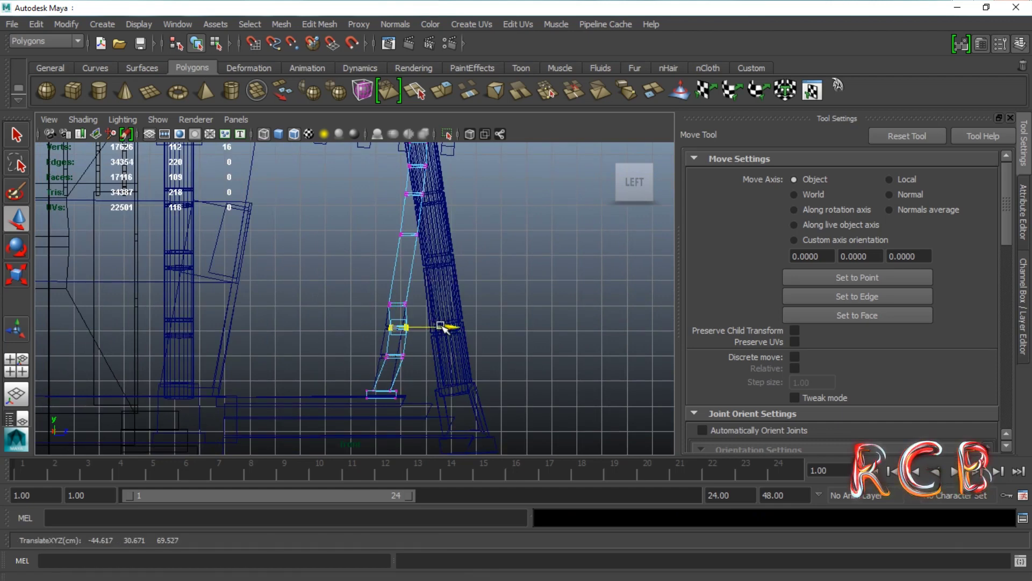
key(ctrl+z)
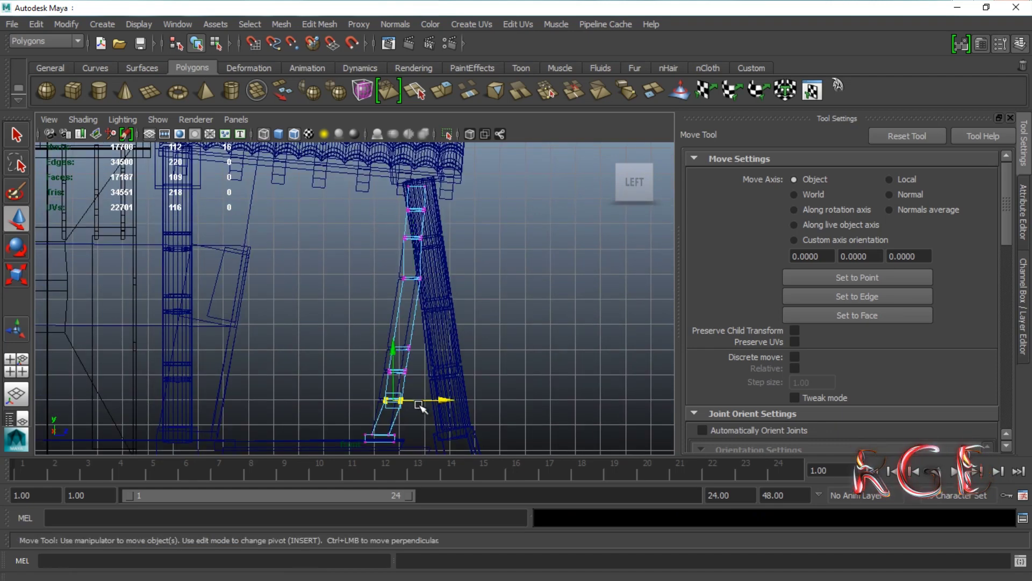
key(ctrl+z)
key(ctrl+z)
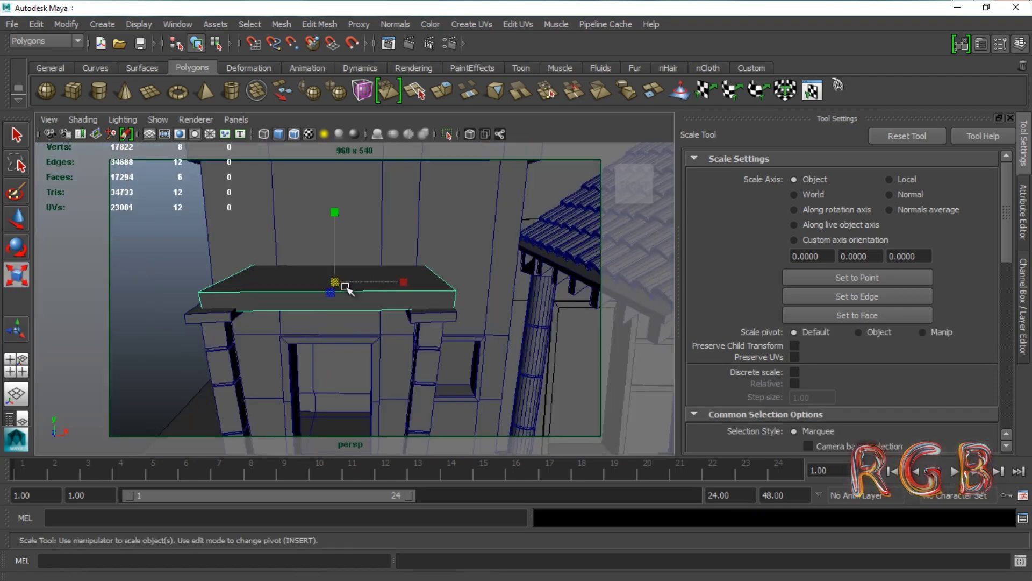
key(ctrl+z)
key(ctrl+z)
key(ctrl+z)
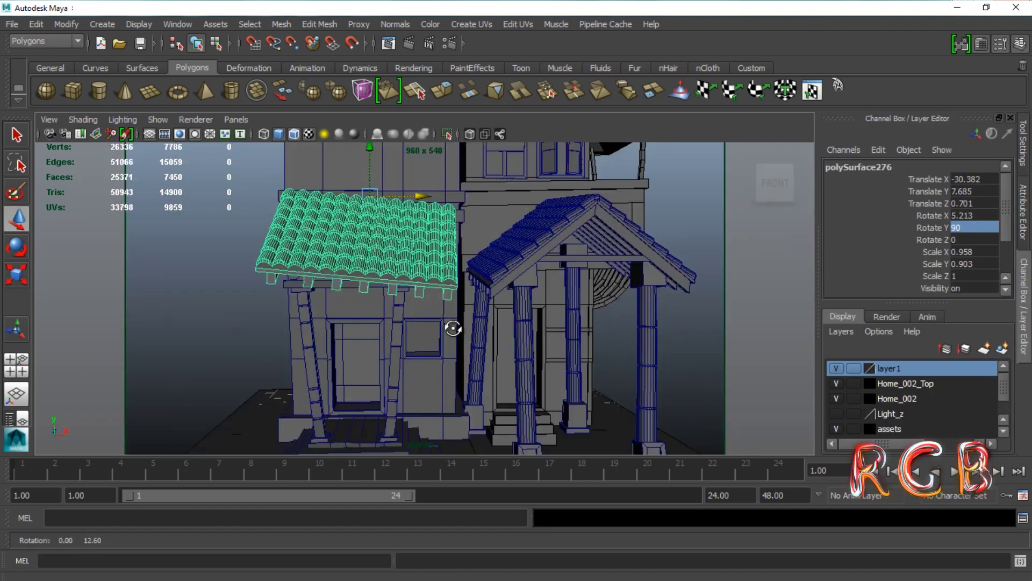
key(ctrl+z)
click(410, 219)
key(3)
key(ctrl+z)
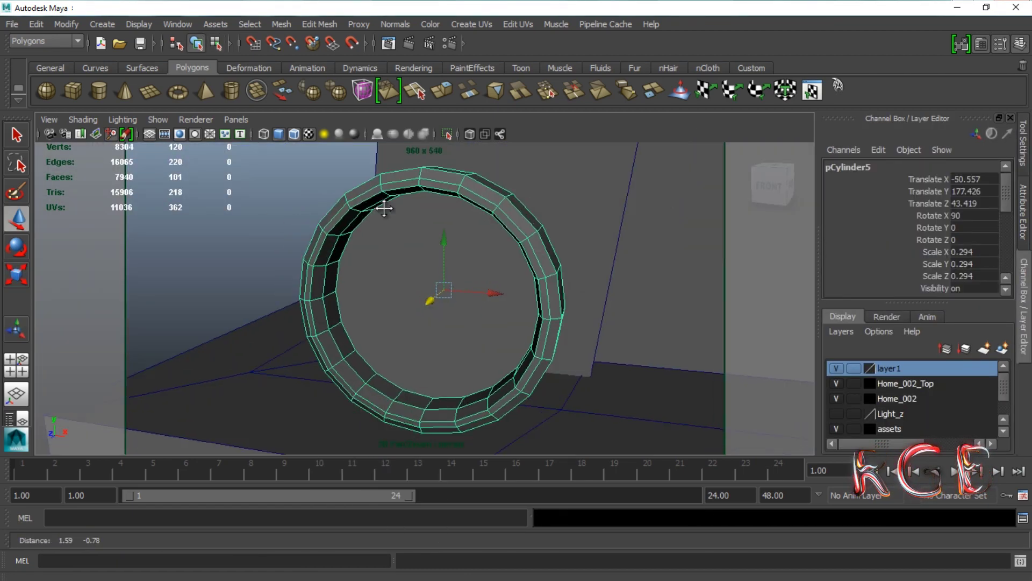
key(ctrl+z)
- Extrude the ring's inner edge loop and scale the new edges inward into a frame
right_drag(344, 226, 293, 244)
right_drag(300, 185, 300, 158)
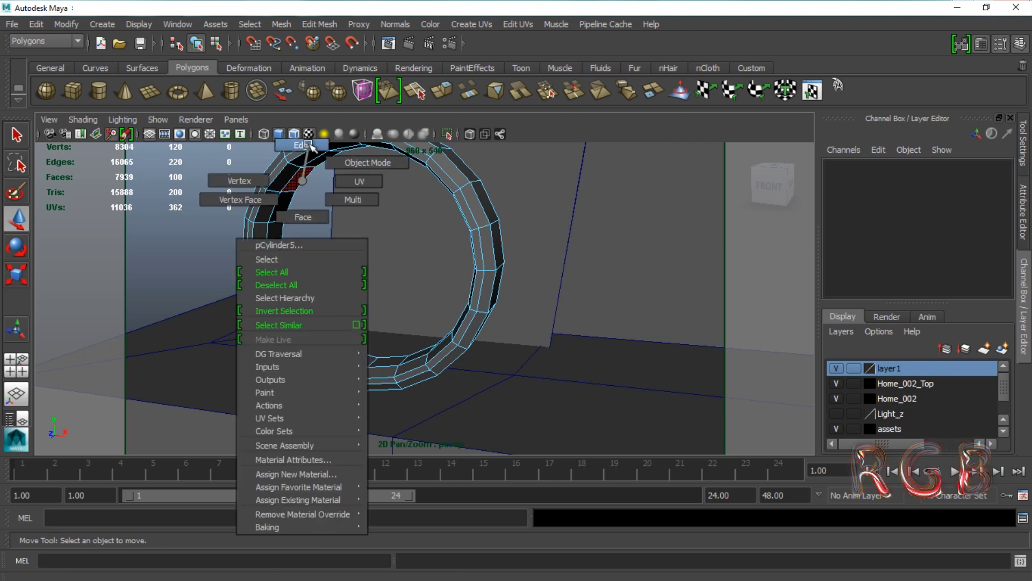
double_click(282, 253)
shift+right_drag(324, 215, 324, 259)
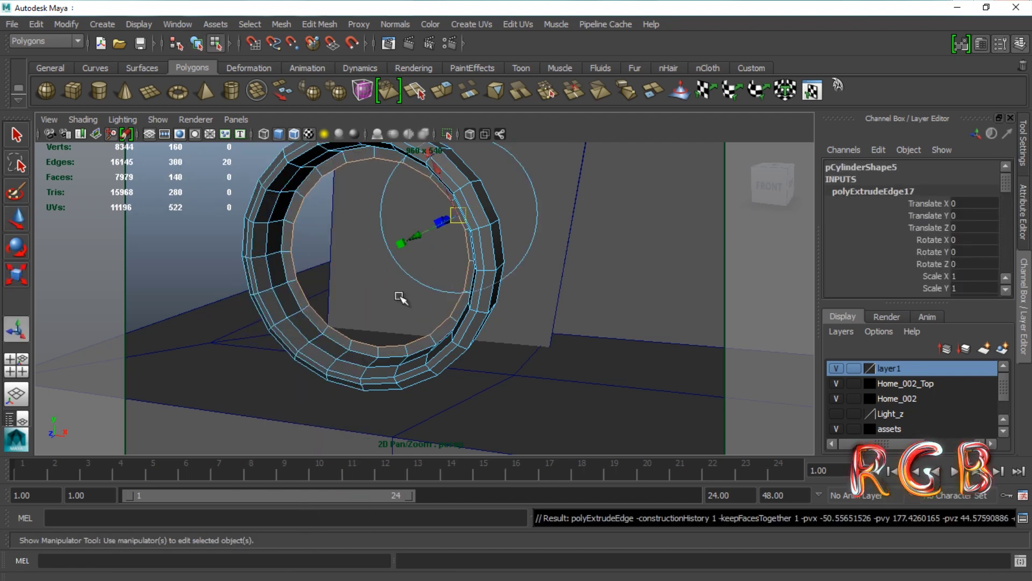
key(r)
key(ctrl+e)
shift+right_drag(398, 285, 392, 150)
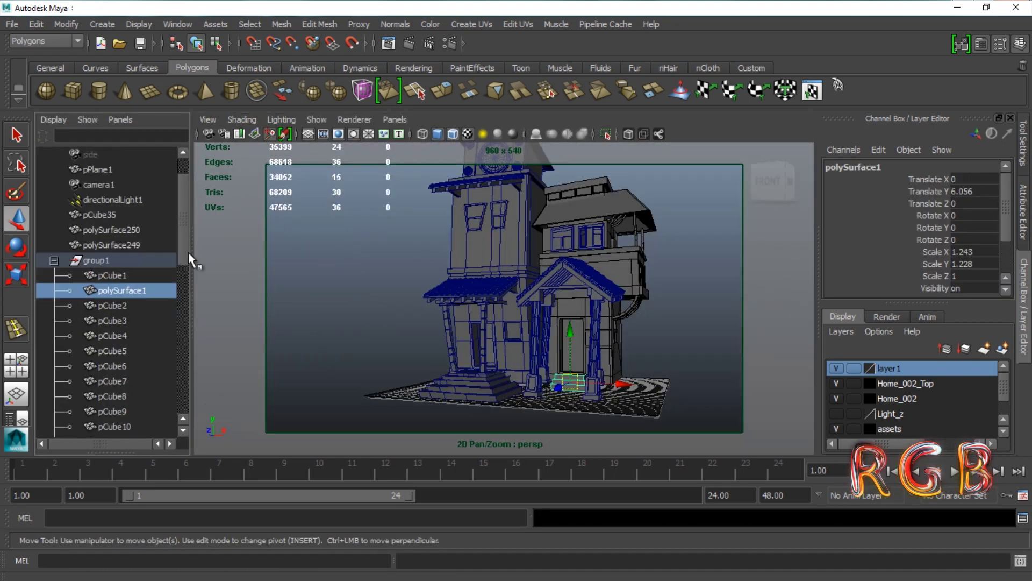
click(125, 318)
scroll(120, 255, up, 3)
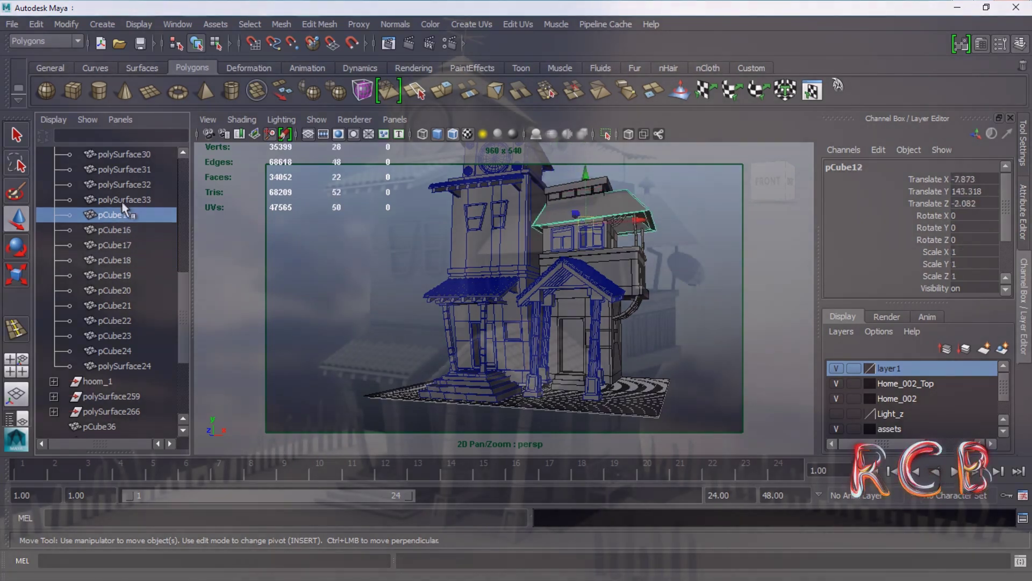
click(124, 217)
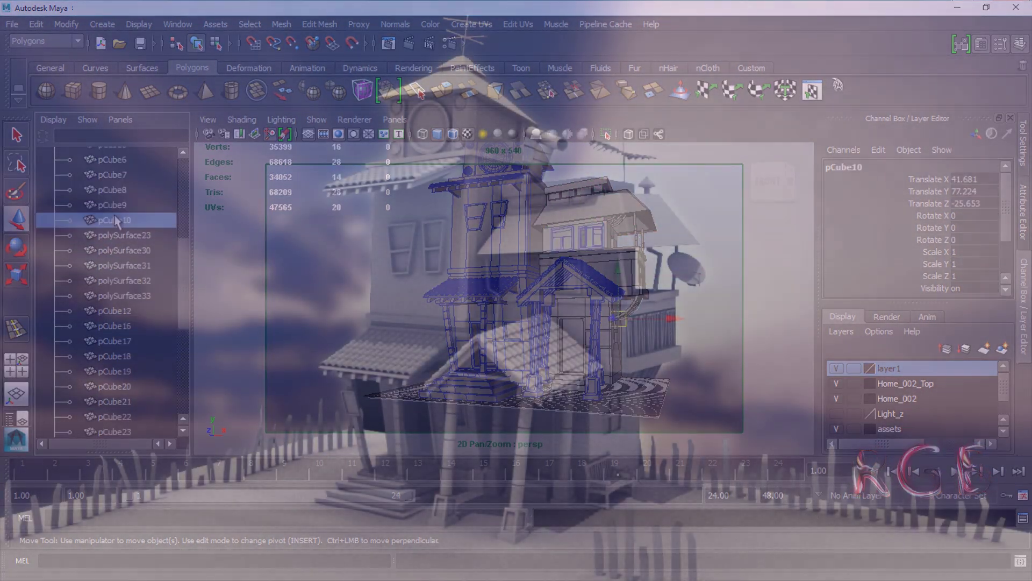
scroll(119, 199, up, 3)
click(111, 211)
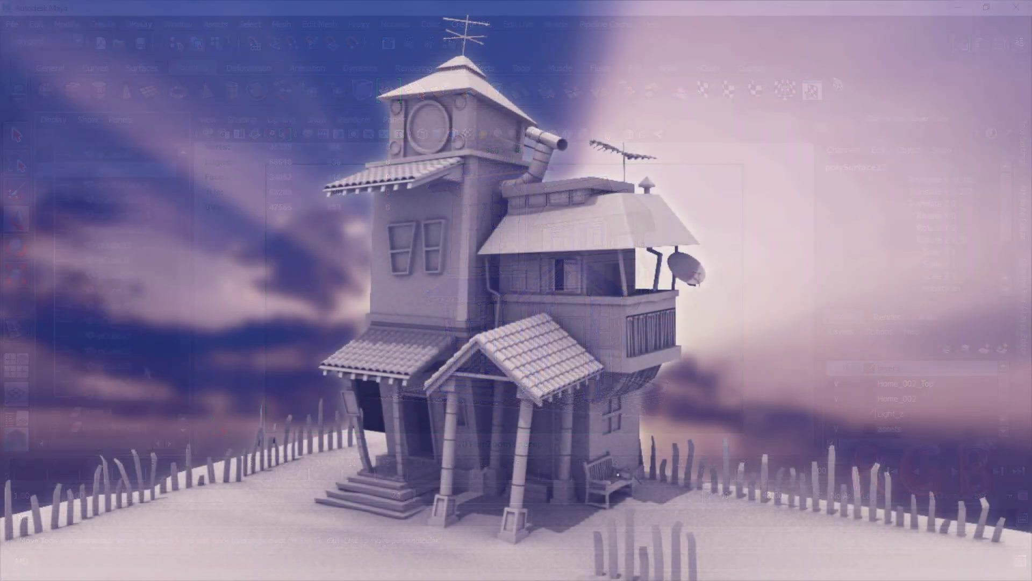